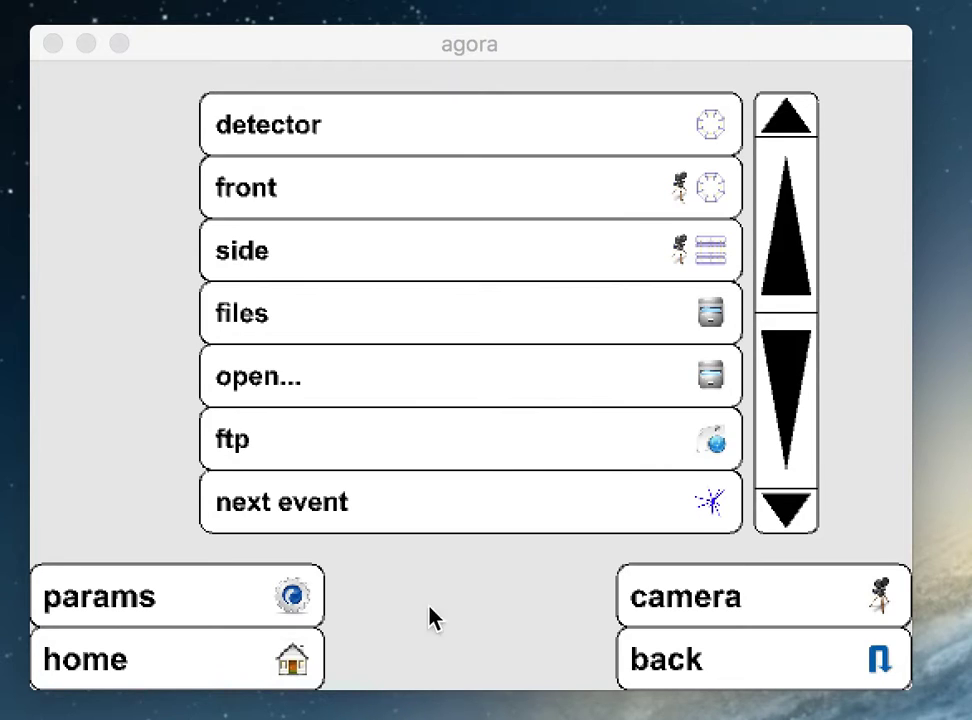
# Load the cryo_root detector geometry and switch between its scene and the menu
pyautogui.click(391, 133)
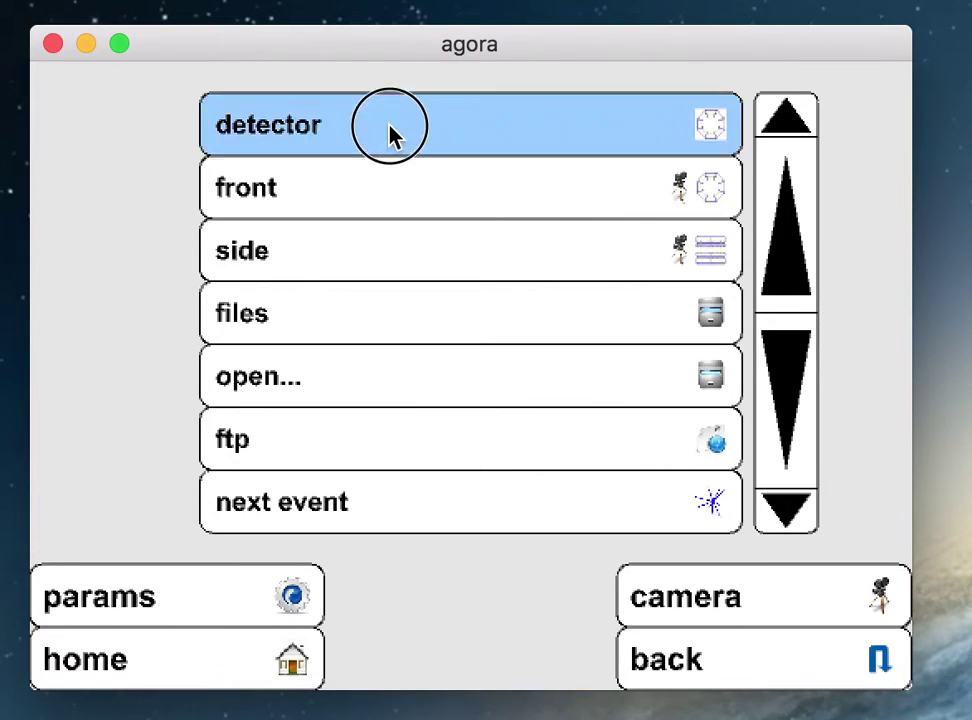
pyautogui.click(380, 197)
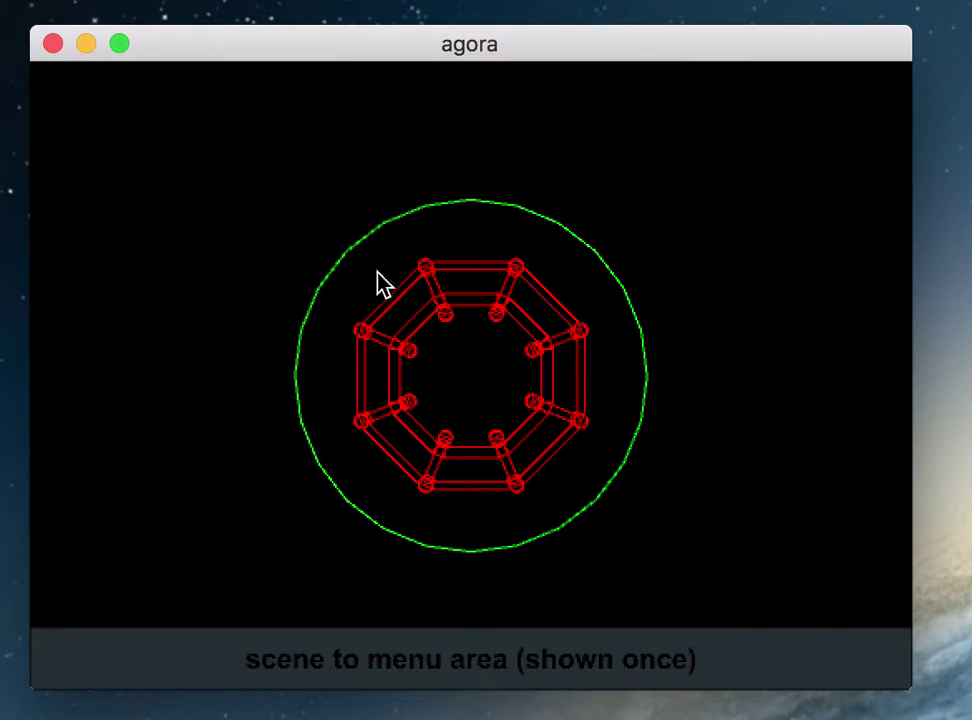
pyautogui.click(466, 678)
pyautogui.click(466, 678)
pyautogui.click(466, 678)
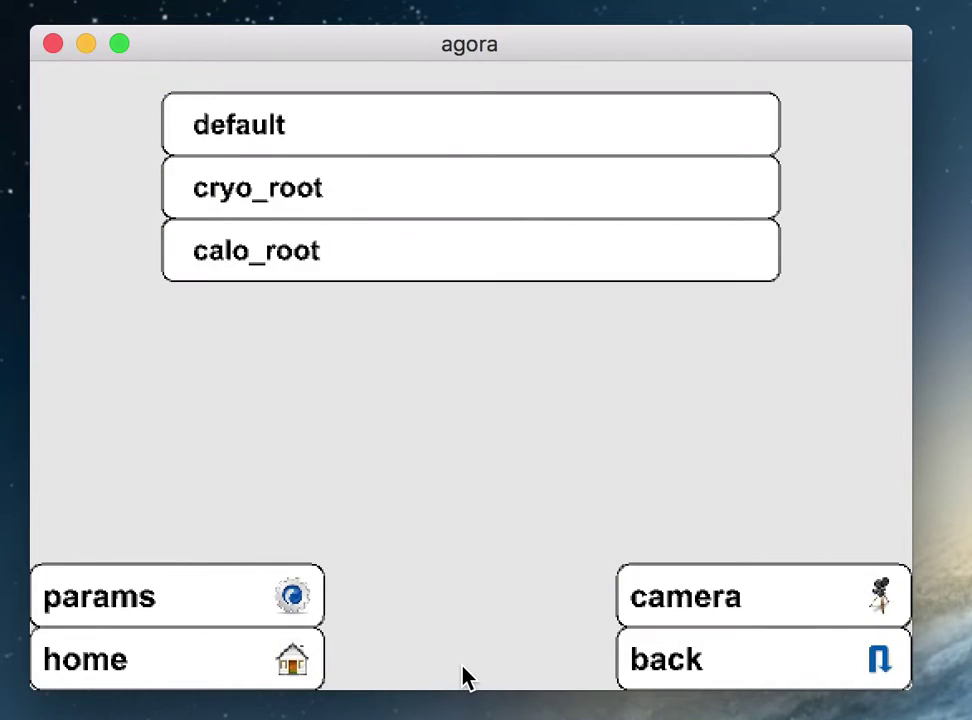
pyautogui.click(462, 674)
pyautogui.click(462, 677)
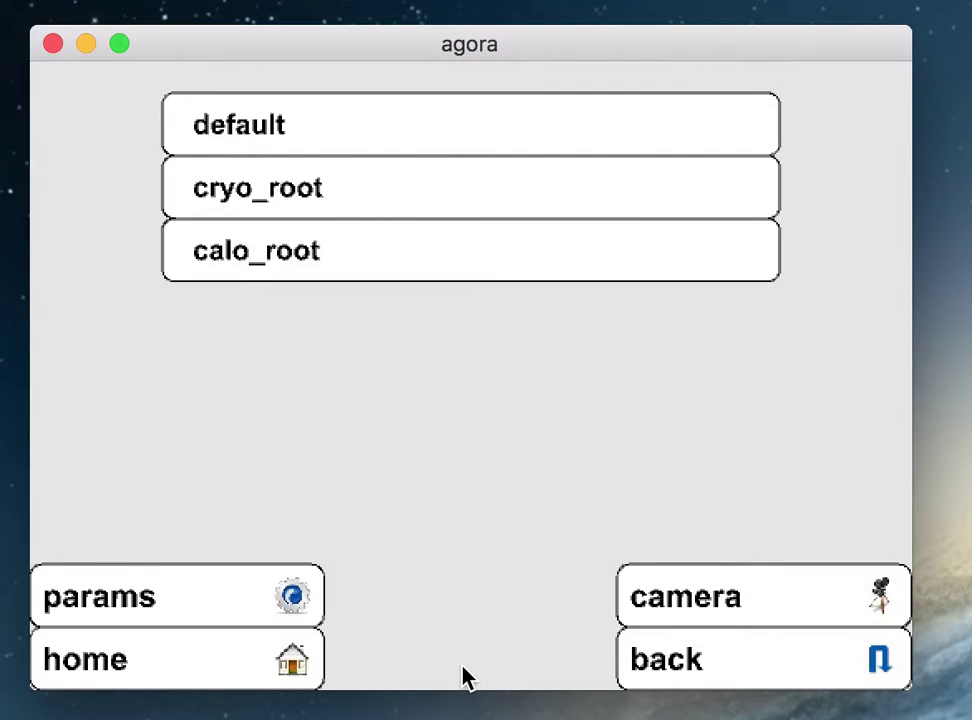
# Show the camera controls, zoom in on the cryo_root detector, rotate it and reset the view
pyautogui.click(779, 618)
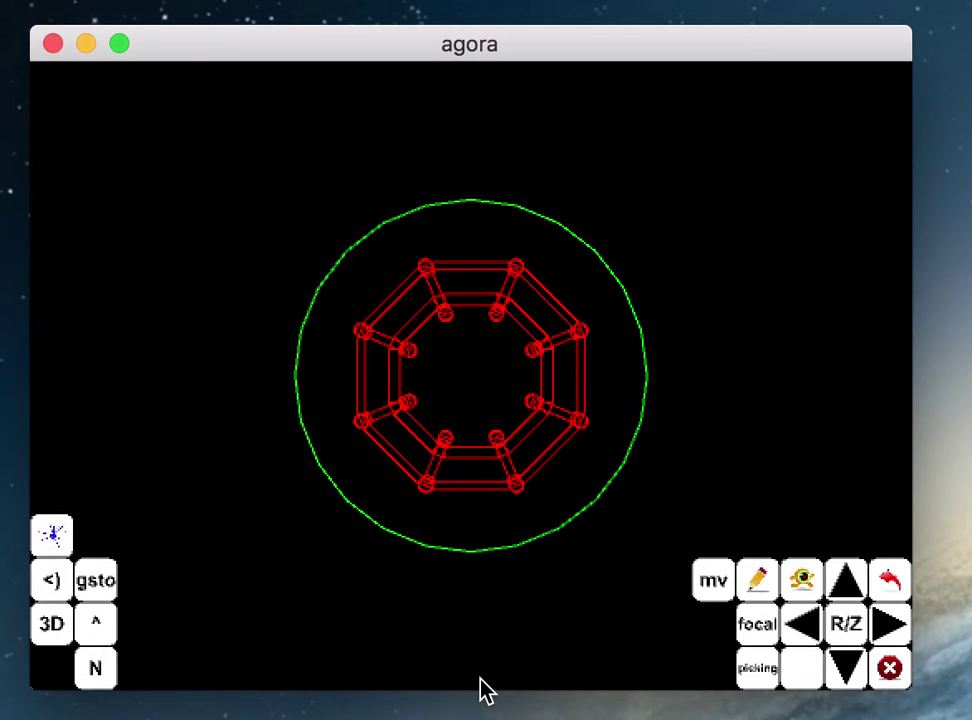
pyautogui.click(848, 582)
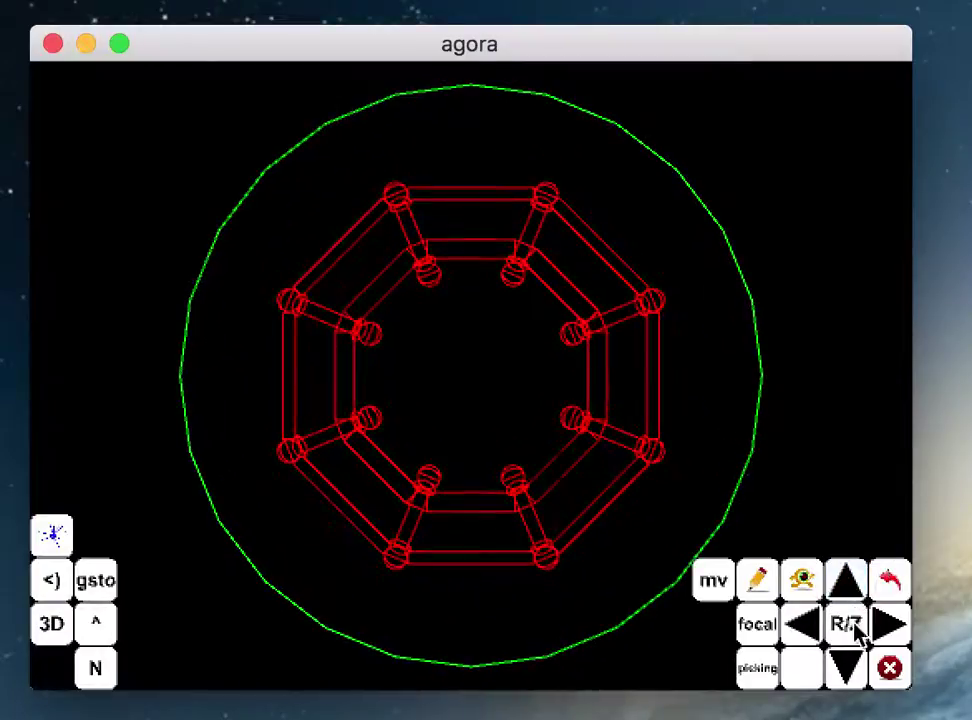
pyautogui.click(893, 628)
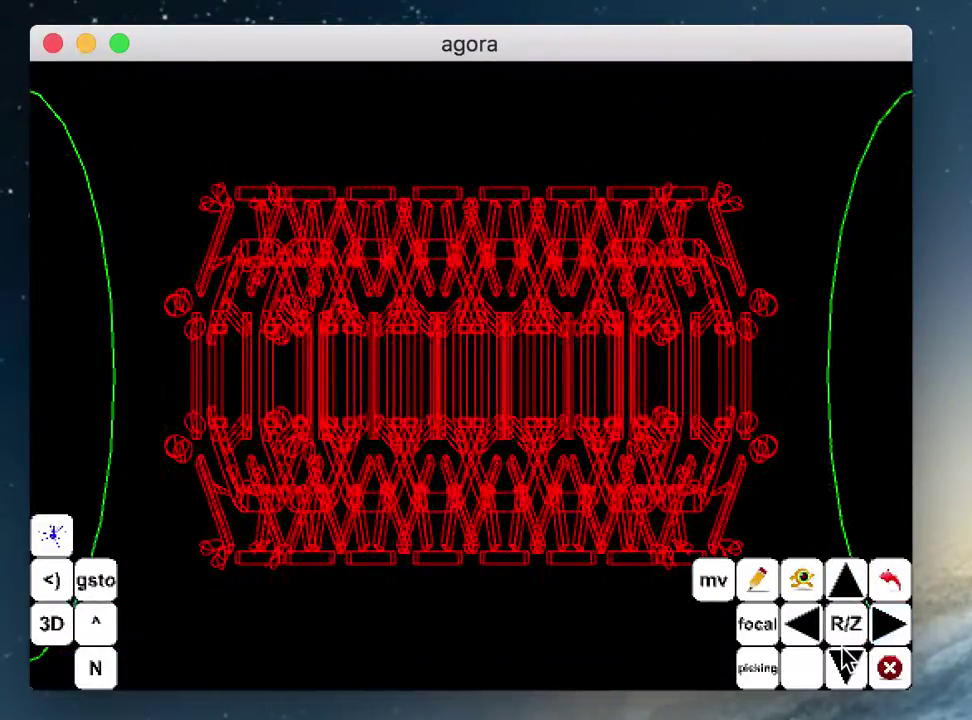
pyautogui.click(891, 585)
# Toggle the camera arrows' movement mode, turn the detector to a side view, restore the initial view and zoom in slightly
pyautogui.click(805, 672)
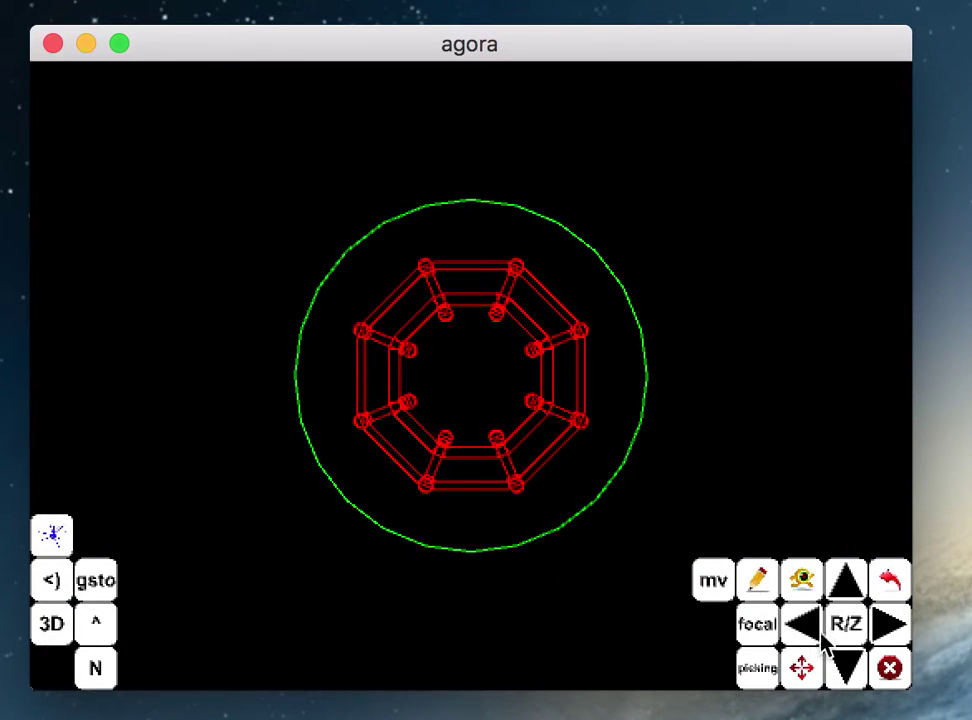
pyautogui.click(893, 626)
pyautogui.click(893, 626)
pyautogui.click(893, 626)
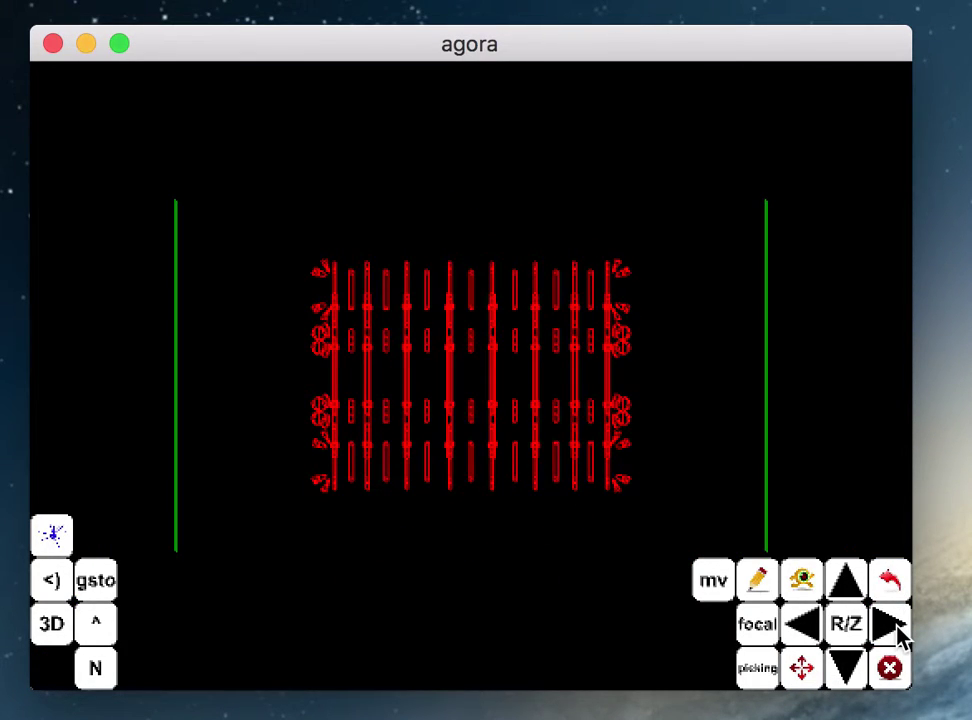
pyautogui.click(801, 672)
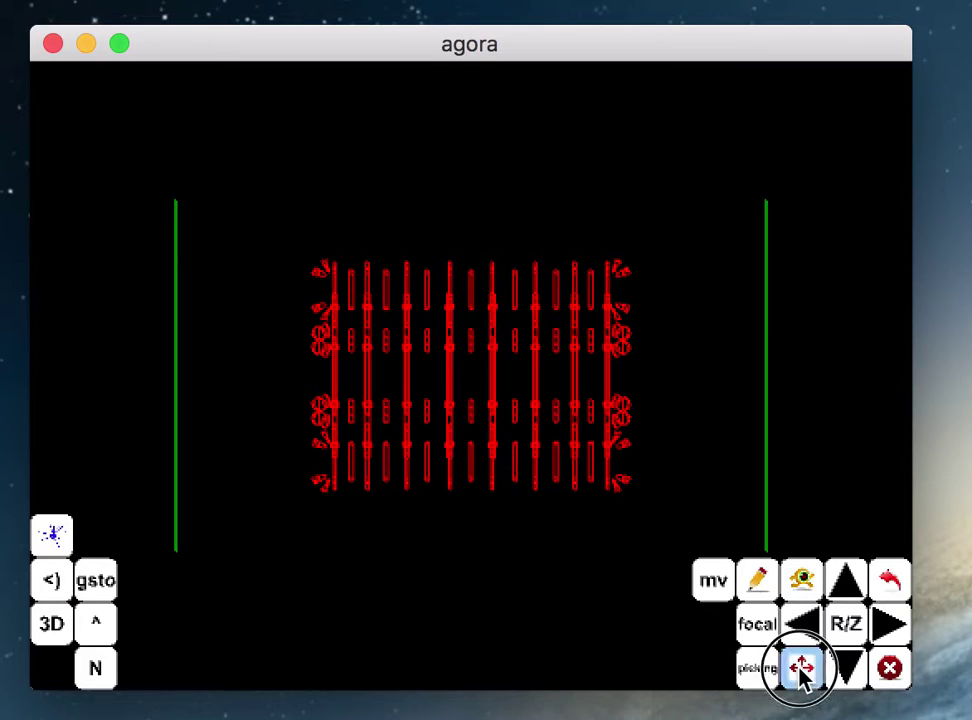
pyautogui.click(892, 580)
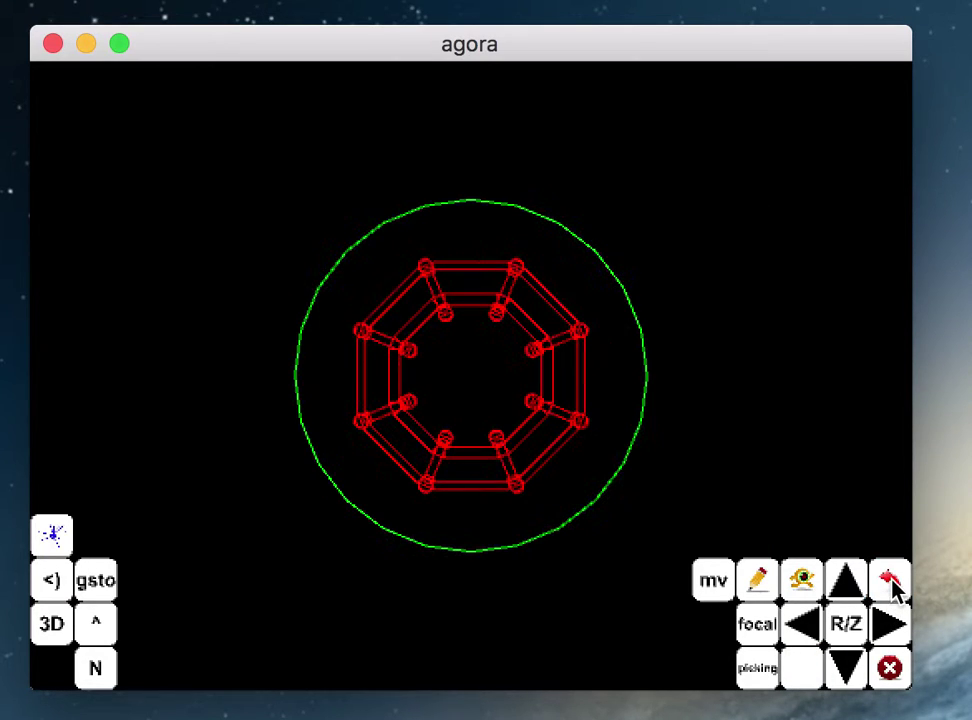
pyautogui.click(846, 580)
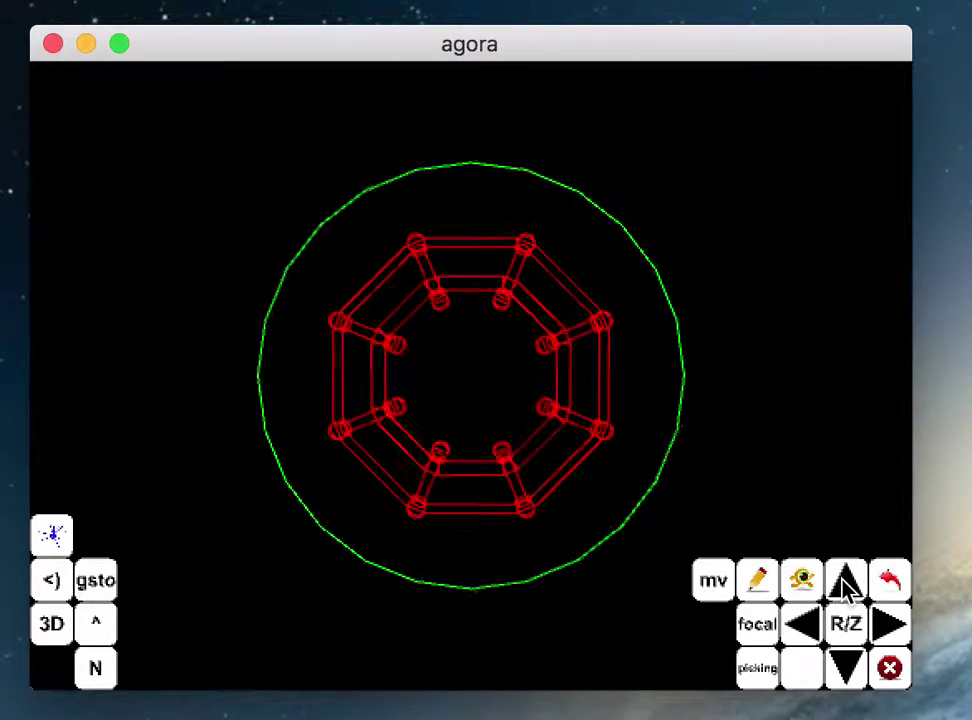
# Load the default detector geometry and rotate it almost to a side view with the camera controls
pyautogui.click(427, 668)
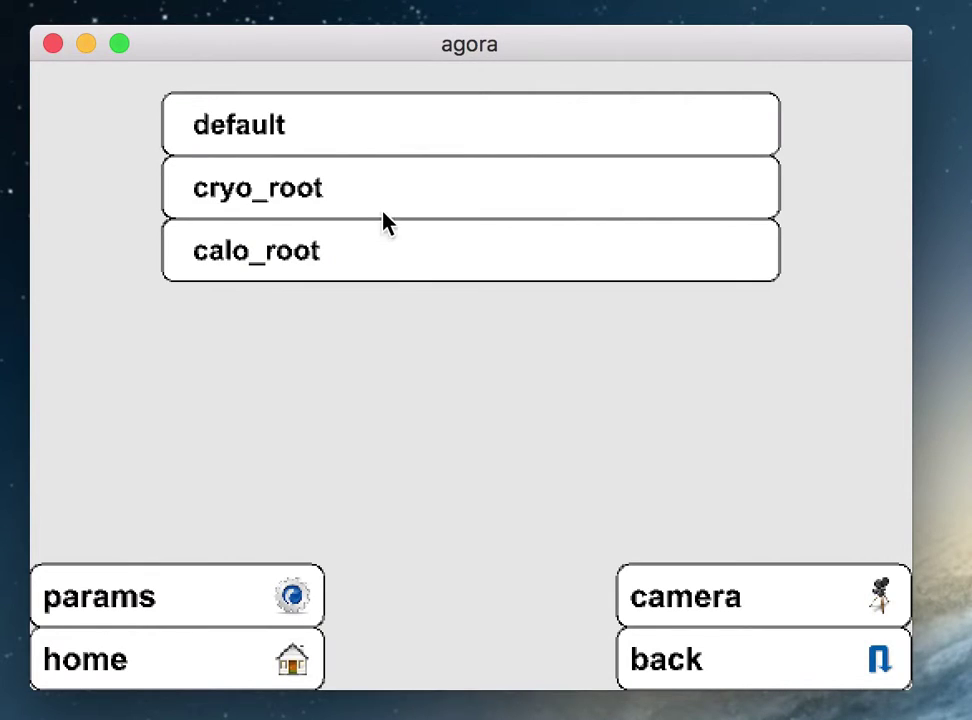
pyautogui.click(400, 135)
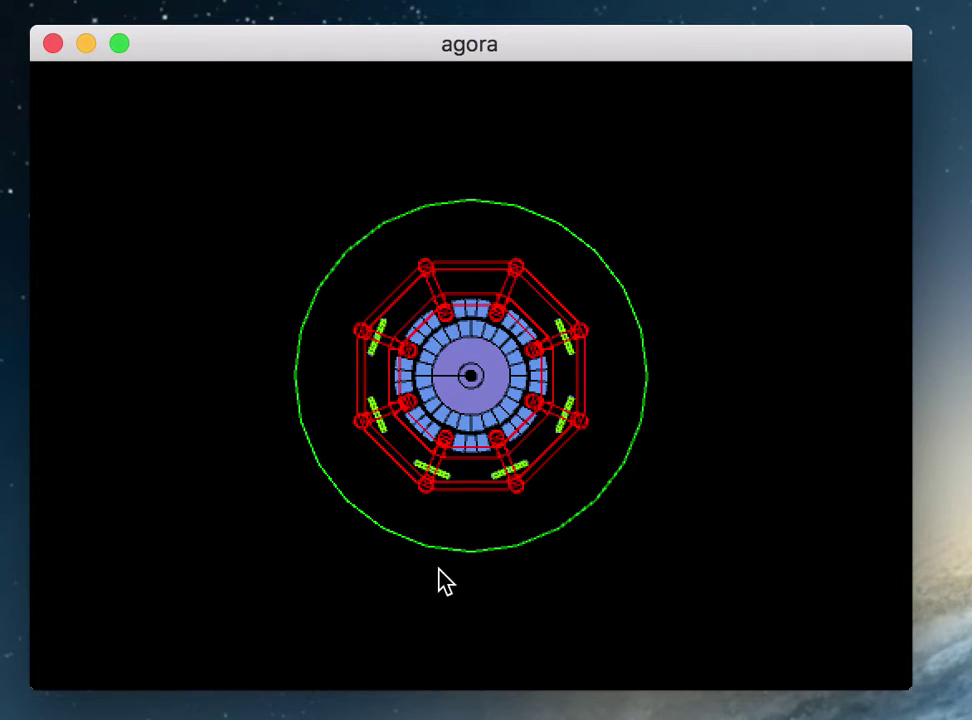
pyautogui.click(440, 642)
pyautogui.click(712, 642)
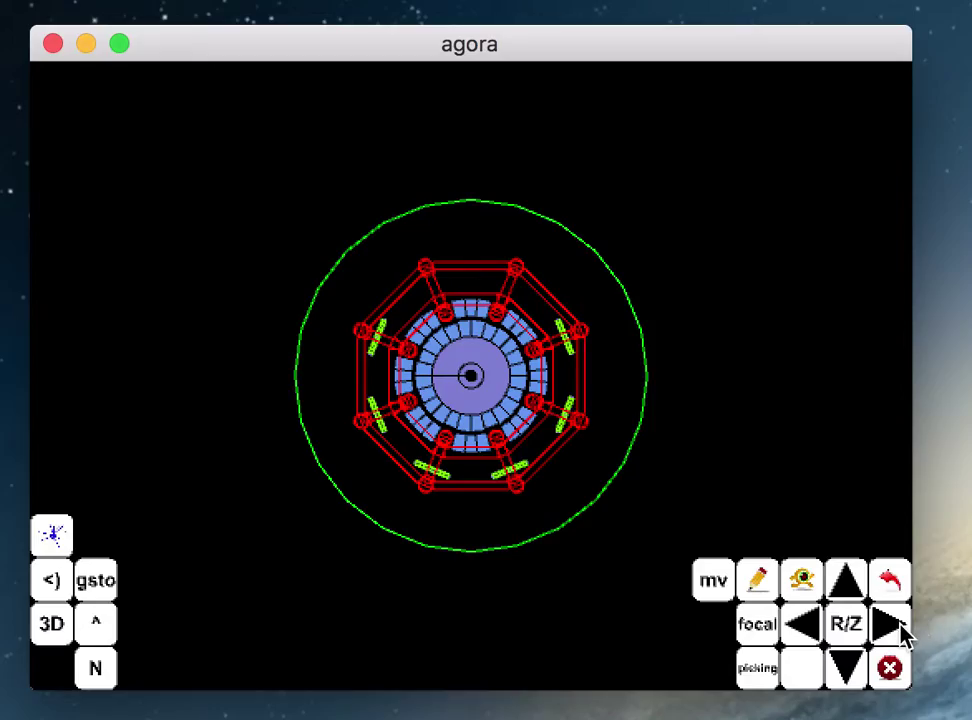
pyautogui.click(896, 632)
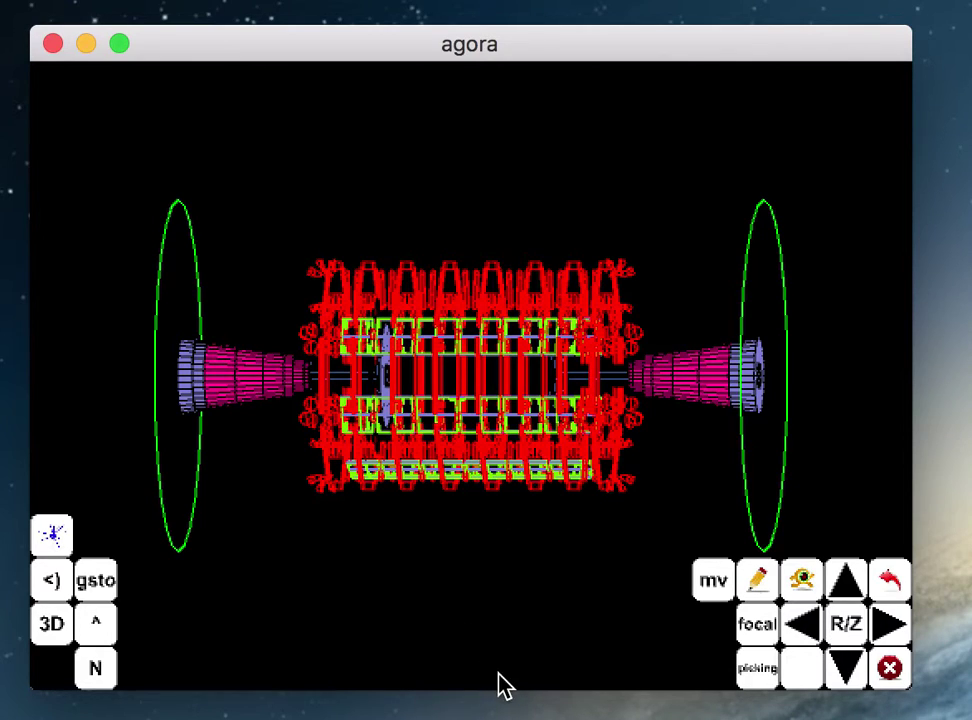
# Return to the home menu and load the event file higgs.jive from the .jive files in the Resources folder
pyautogui.click(450, 665)
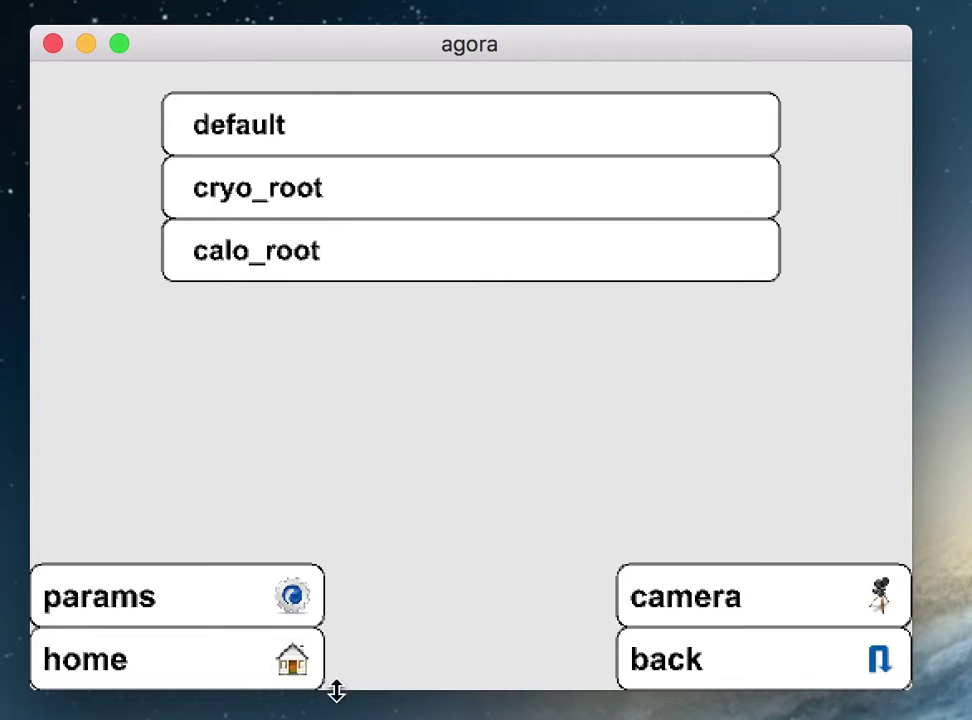
pyautogui.click(145, 652)
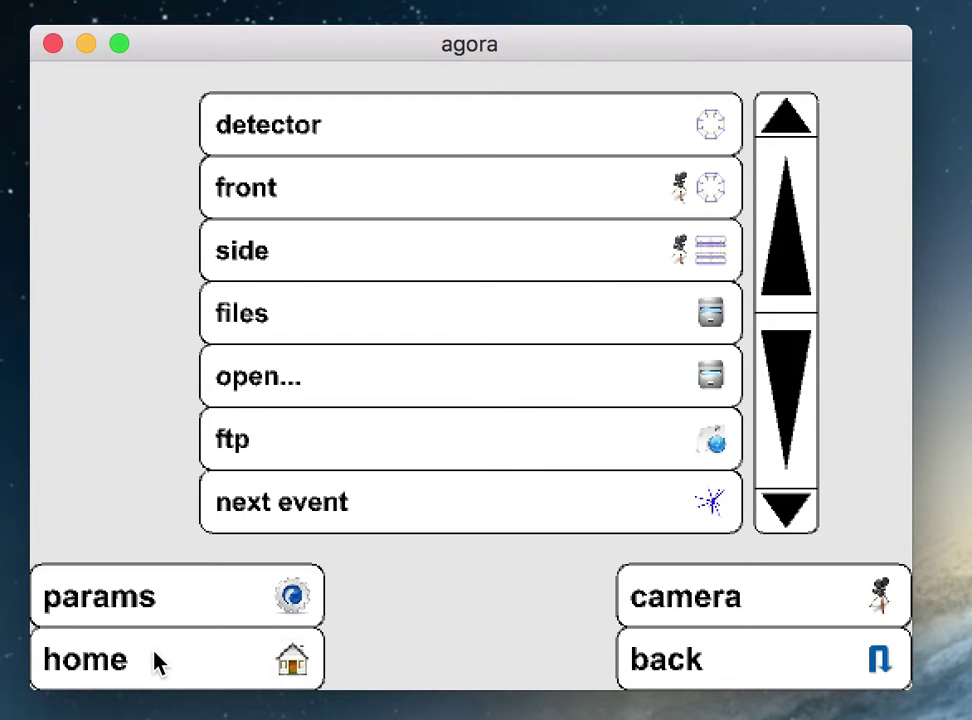
pyautogui.click(511, 684)
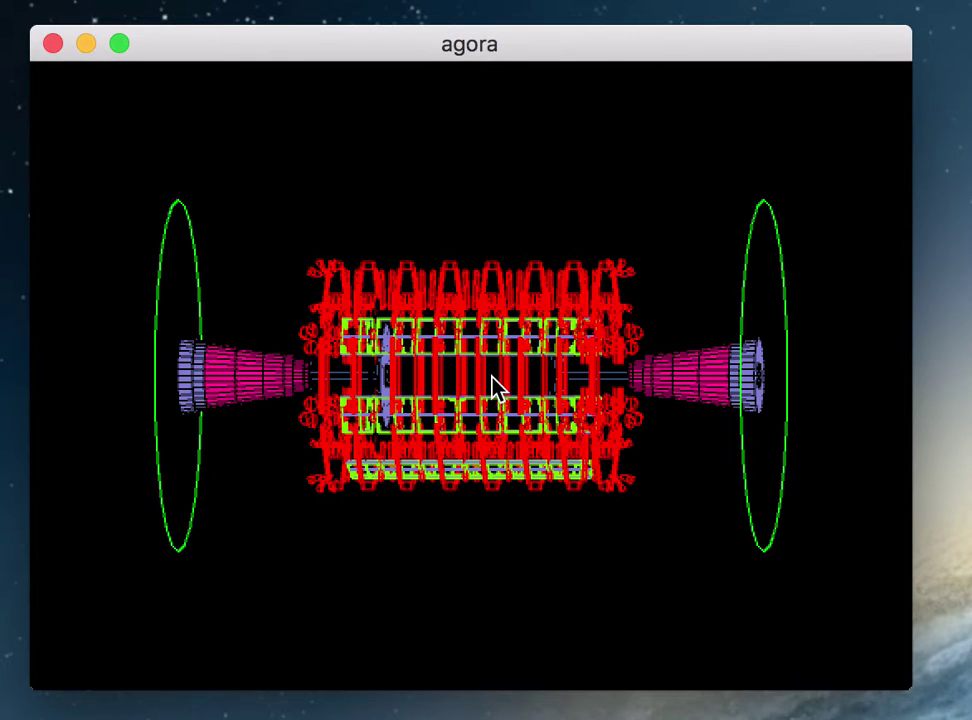
pyautogui.click(497, 671)
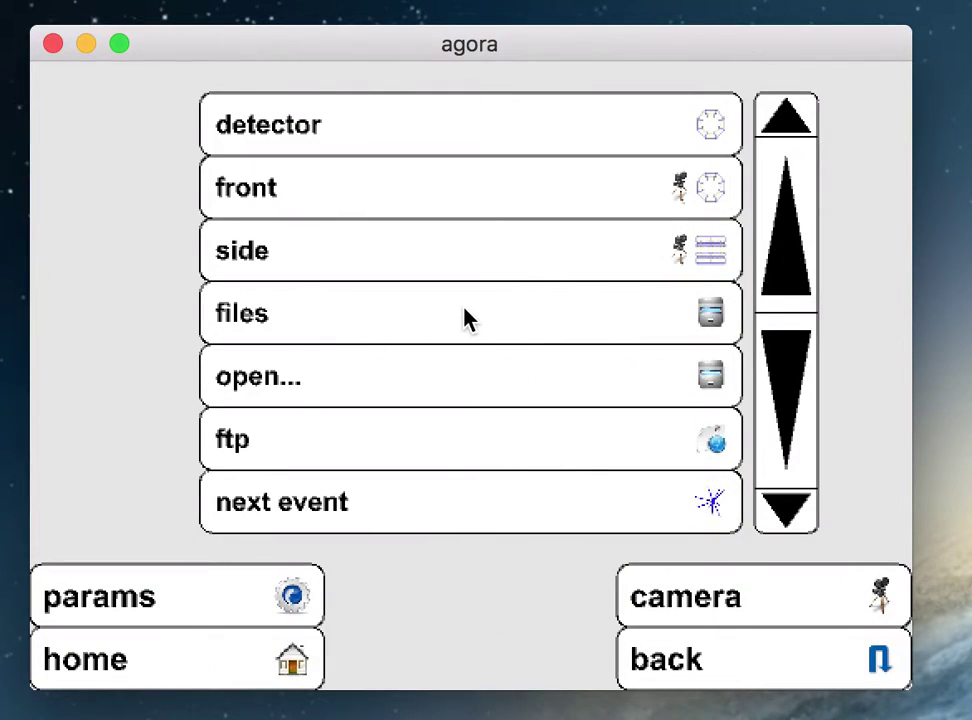
pyautogui.click(487, 320)
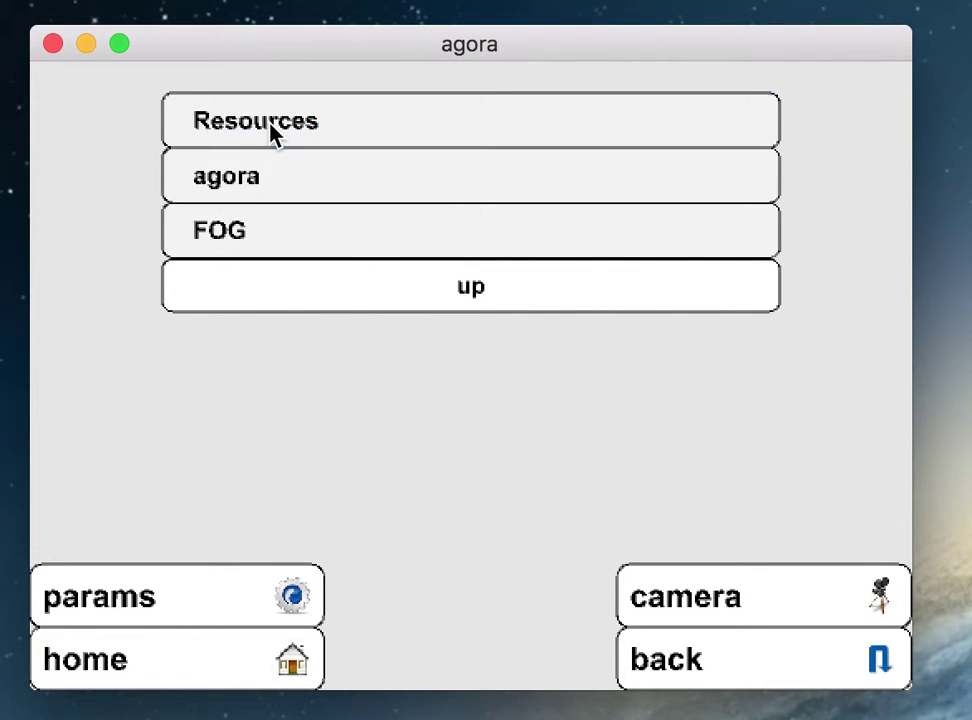
pyautogui.click(272, 125)
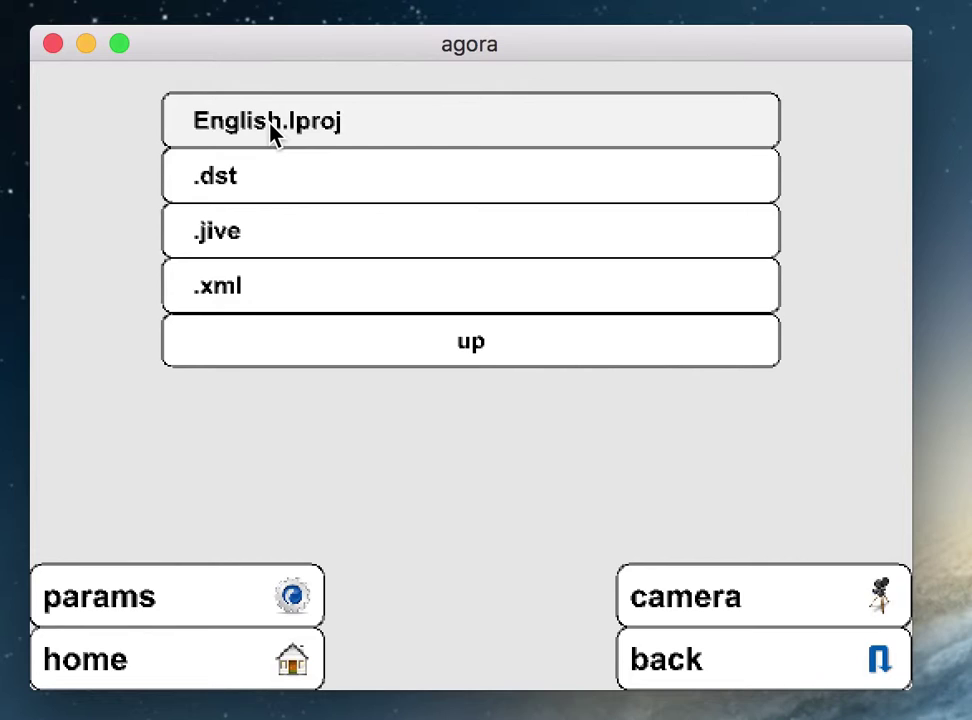
pyautogui.click(246, 234)
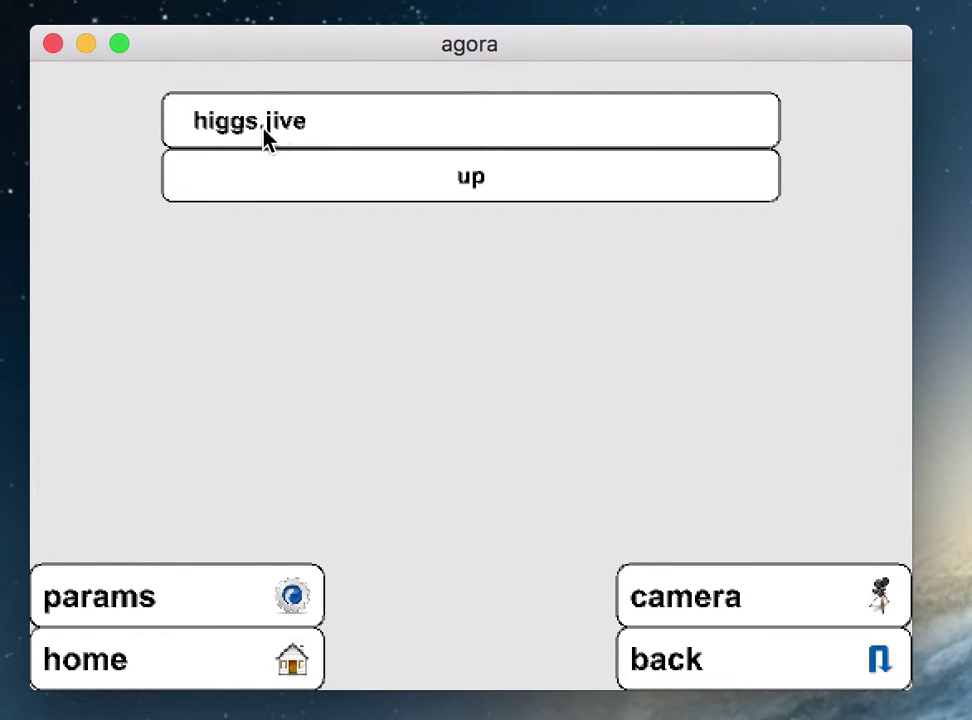
pyautogui.click(297, 139)
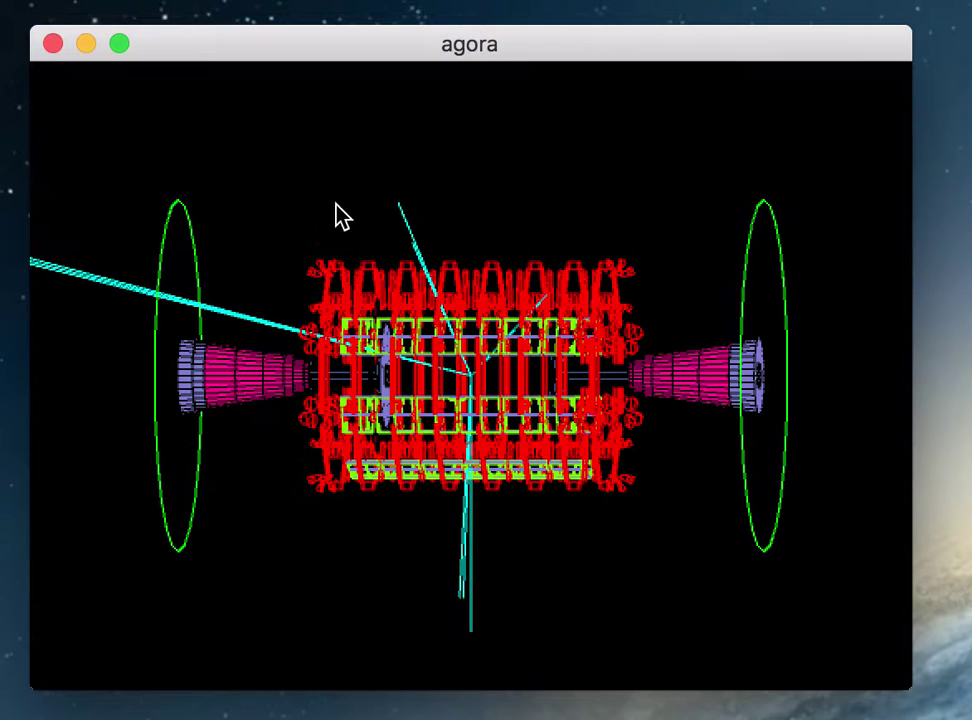
# Inspect the loaded event with the camera controls, zooming in on the detector and bringing it back to the front view
pyautogui.click(520, 667)
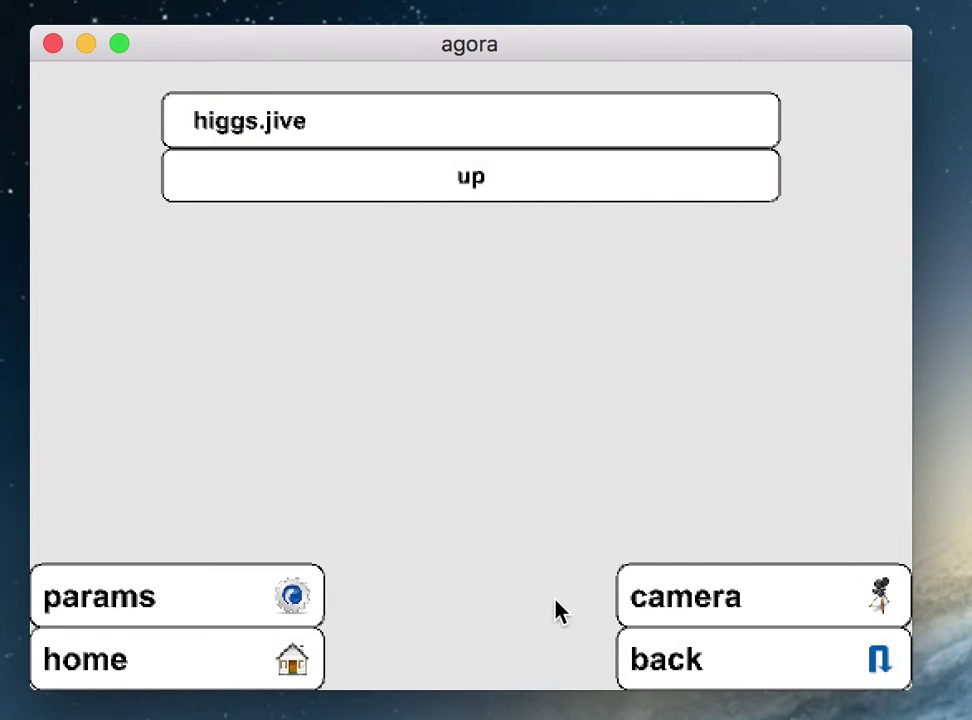
pyautogui.click(690, 598)
pyautogui.click(850, 585)
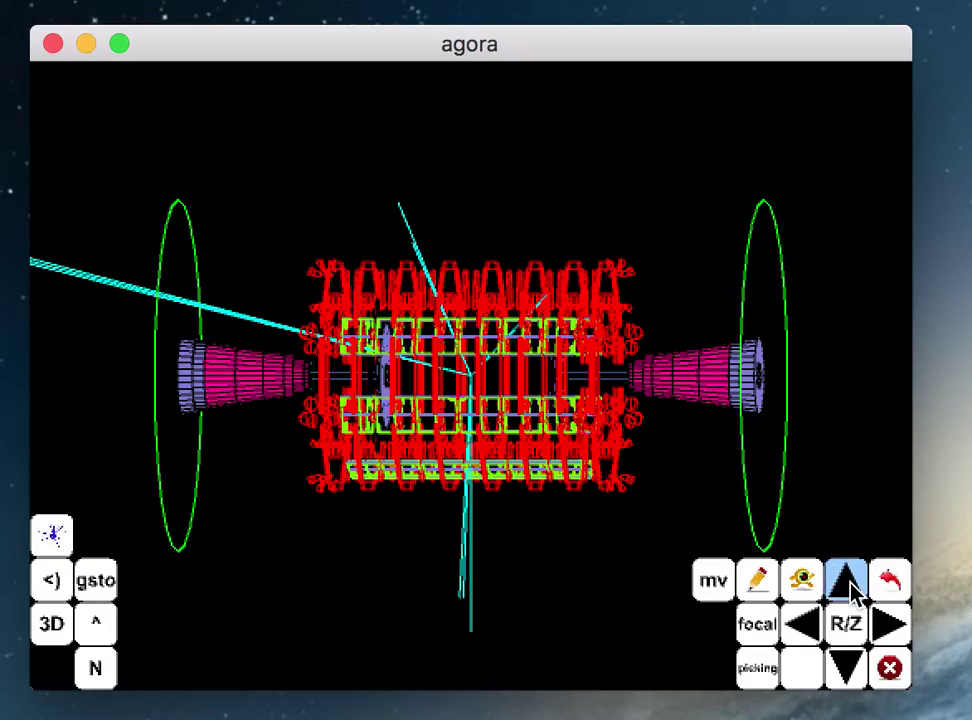
pyautogui.click(850, 585)
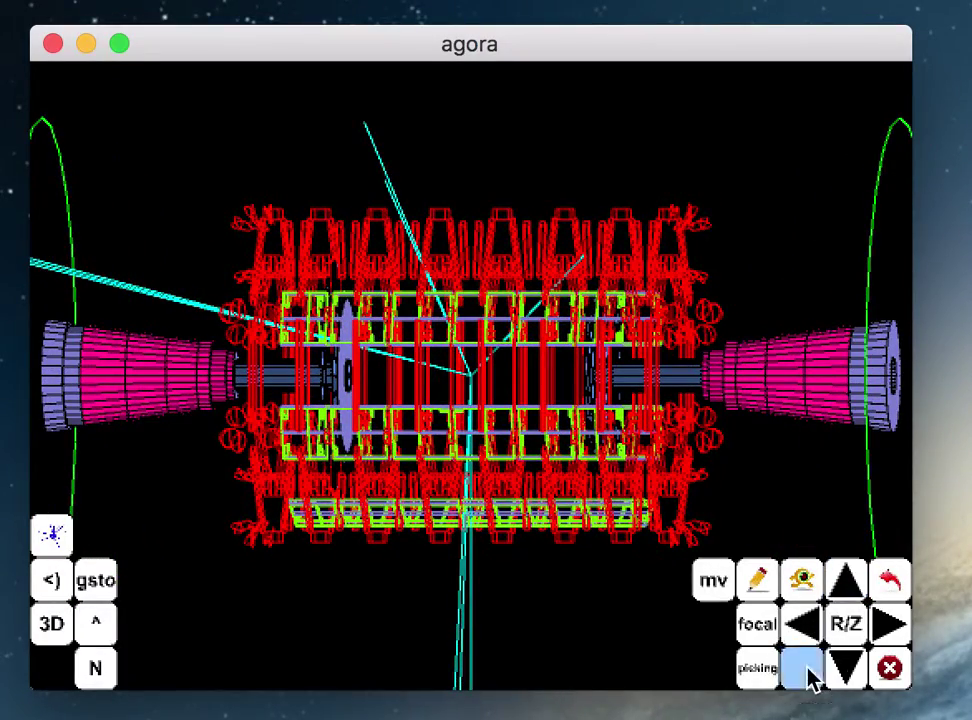
pyautogui.click(893, 622)
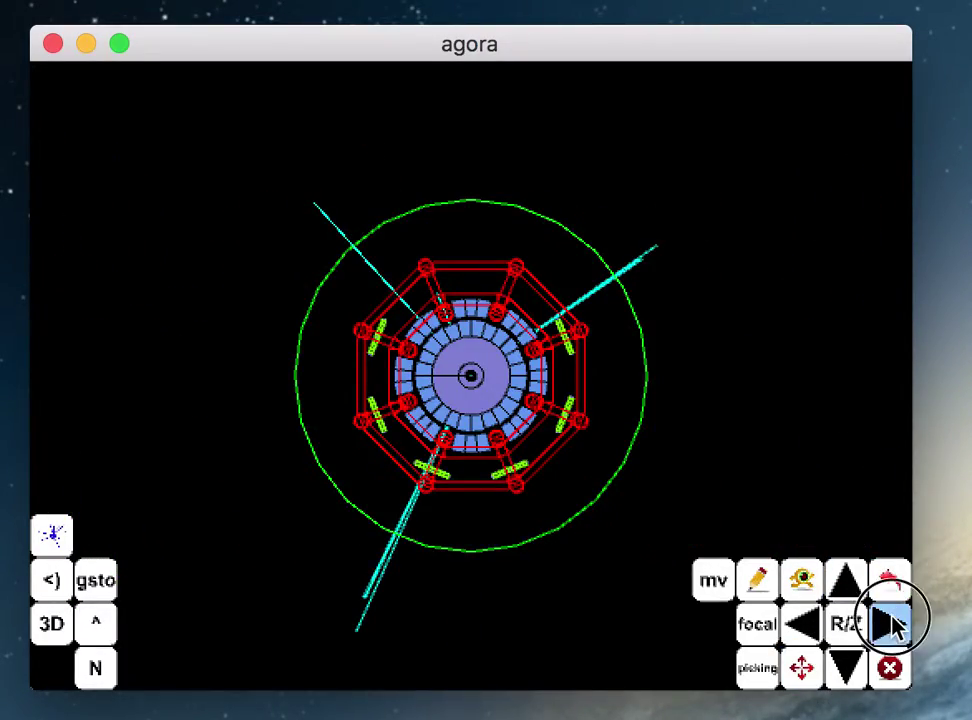
pyautogui.click(893, 622)
pyautogui.click(801, 624)
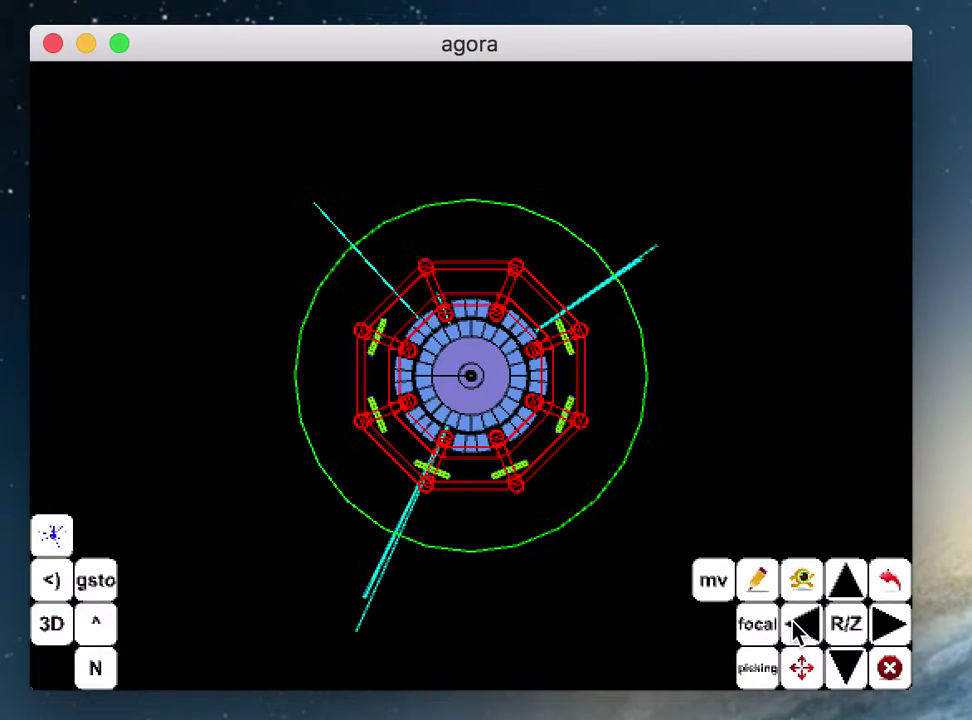
# Clear the static scene to remove the detector geometry, and return to the home menu
pyautogui.rightClick(620, 156)
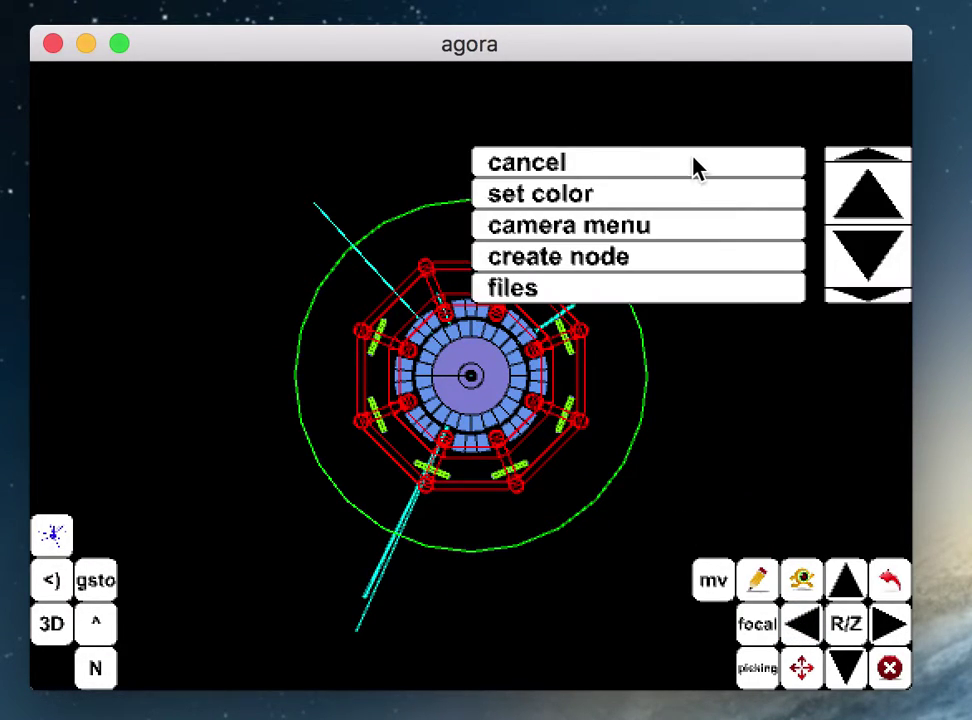
pyautogui.click(870, 262)
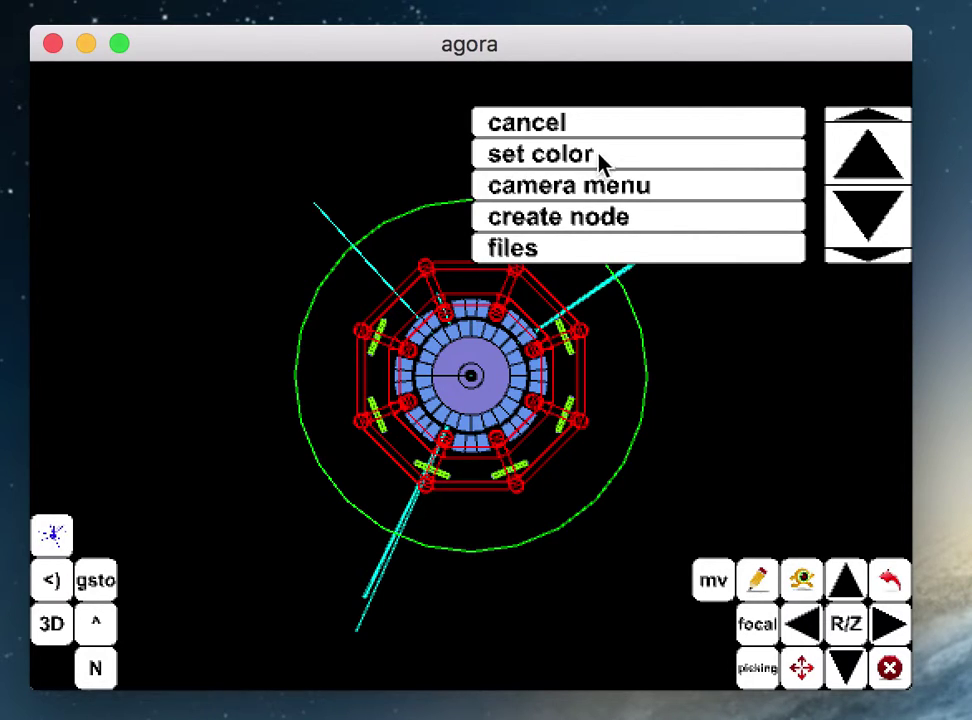
pyautogui.click(864, 224)
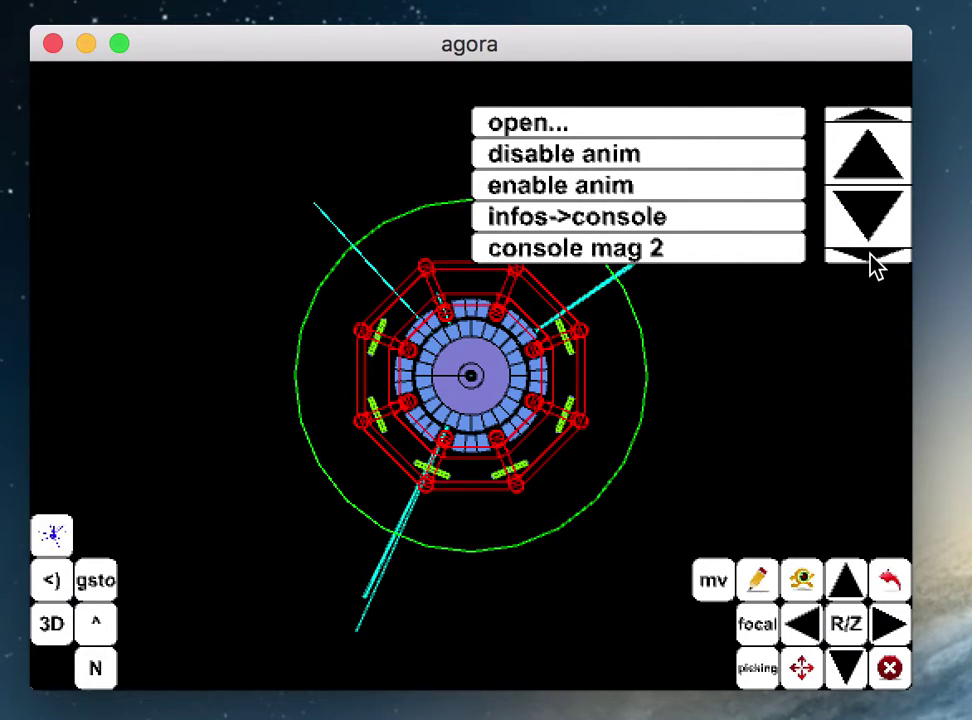
pyautogui.click(862, 210)
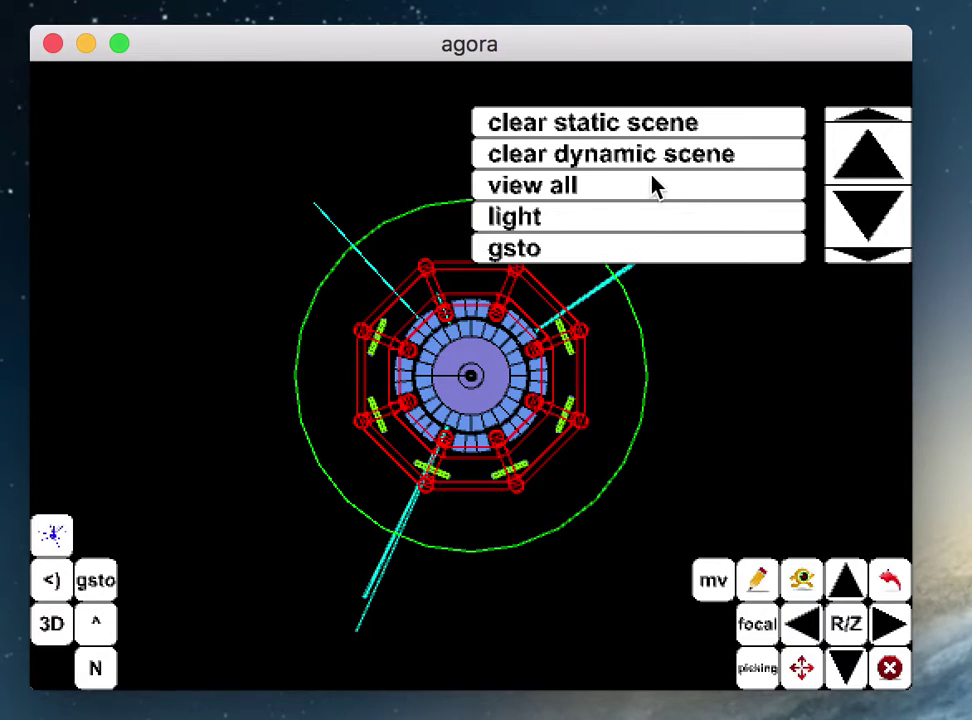
pyautogui.click(600, 126)
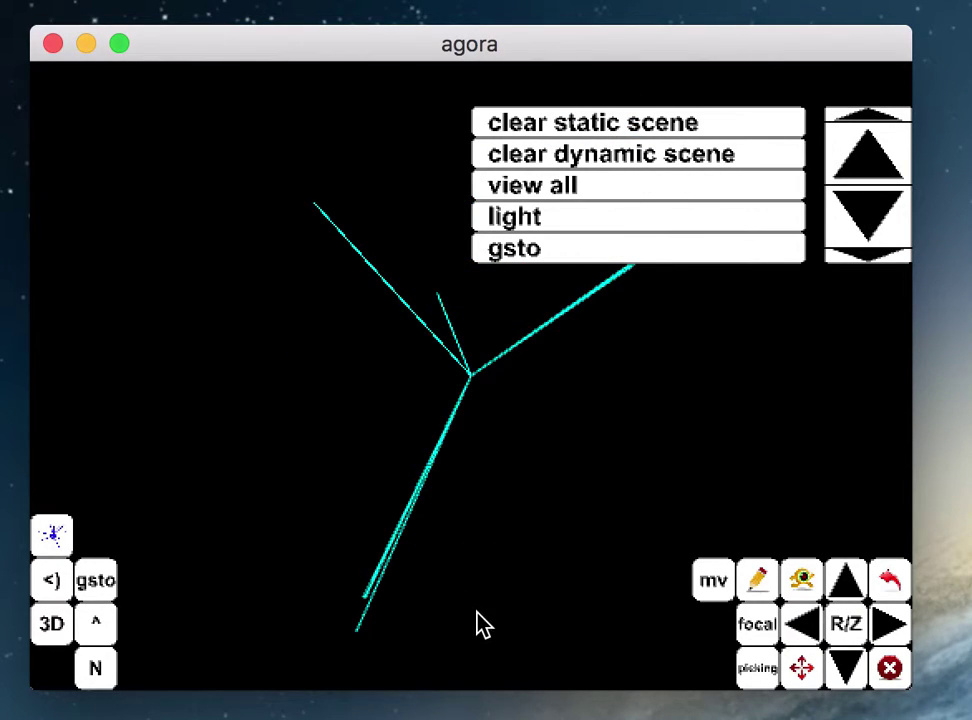
pyautogui.click(482, 650)
pyautogui.click(163, 671)
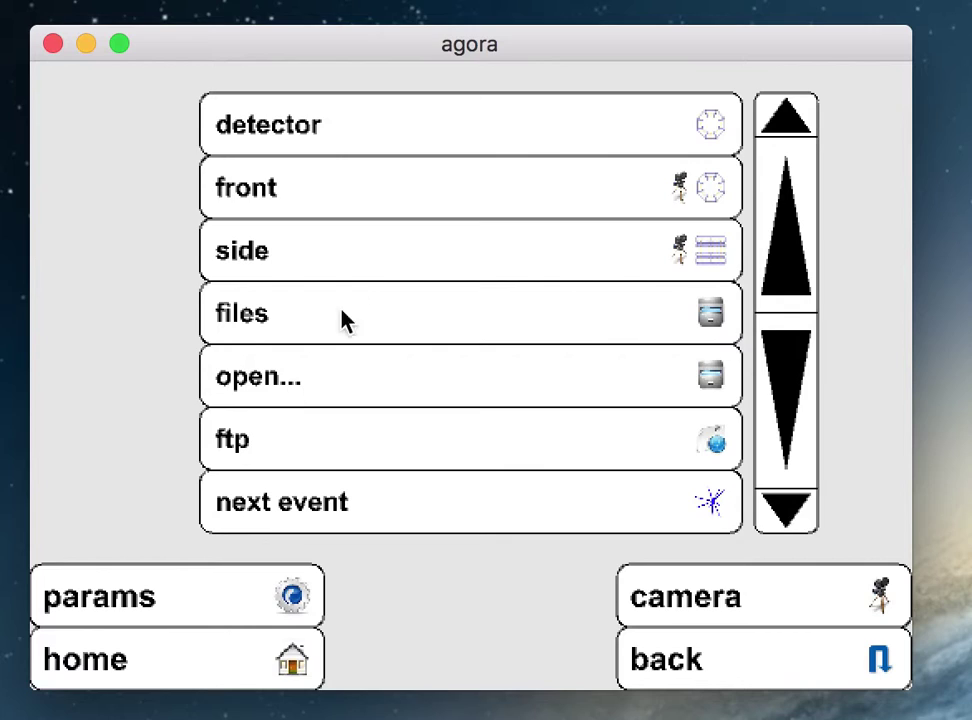
# Load the cryo_root detector geometry and display it with the event
pyautogui.click(445, 130)
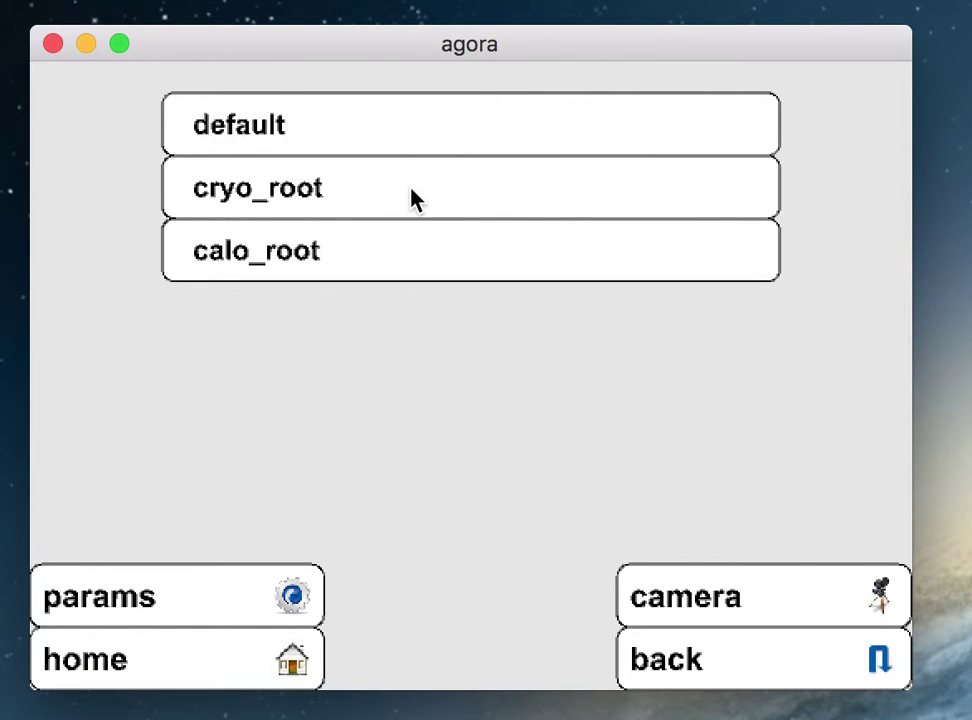
pyautogui.click(436, 195)
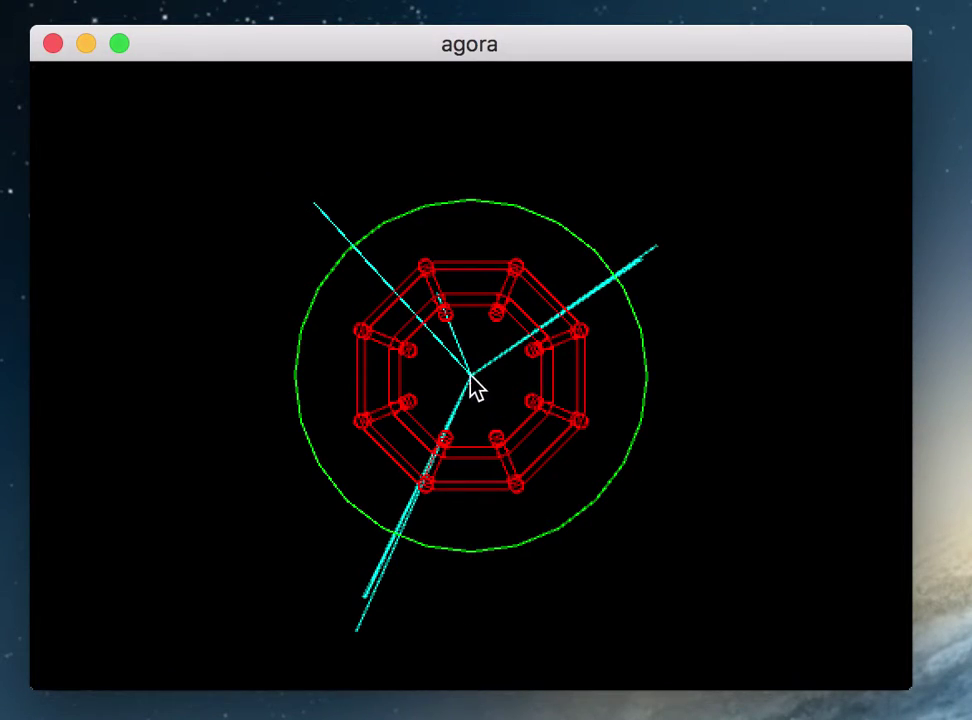
pyautogui.click(508, 662)
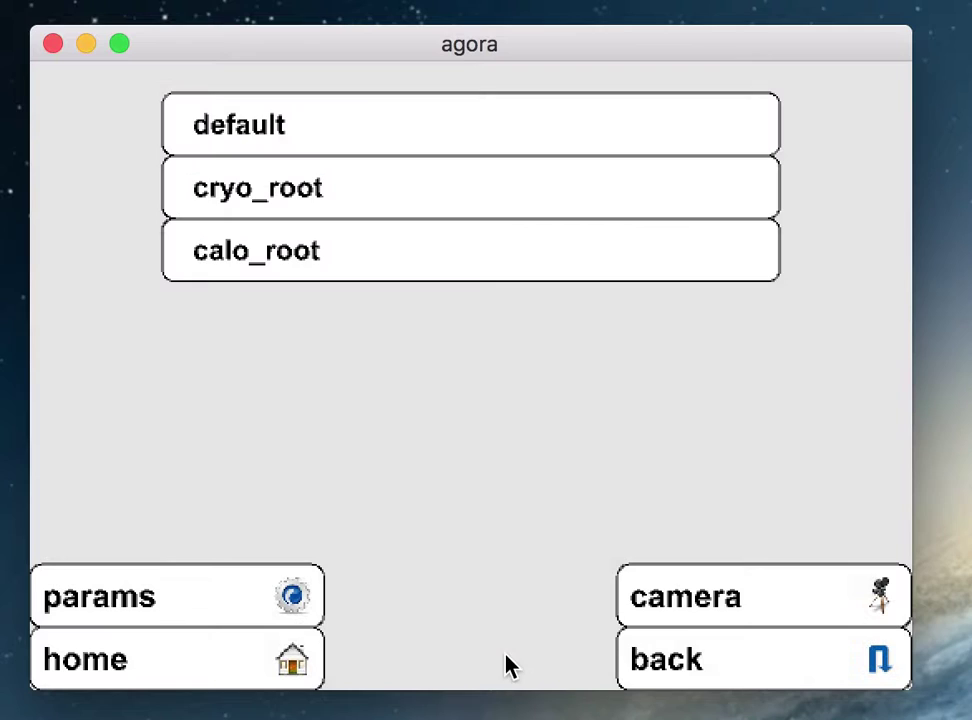
# Zoom in on the cryo_root detector with the camera controls and rotate it sideways in both directions
pyautogui.click(782, 611)
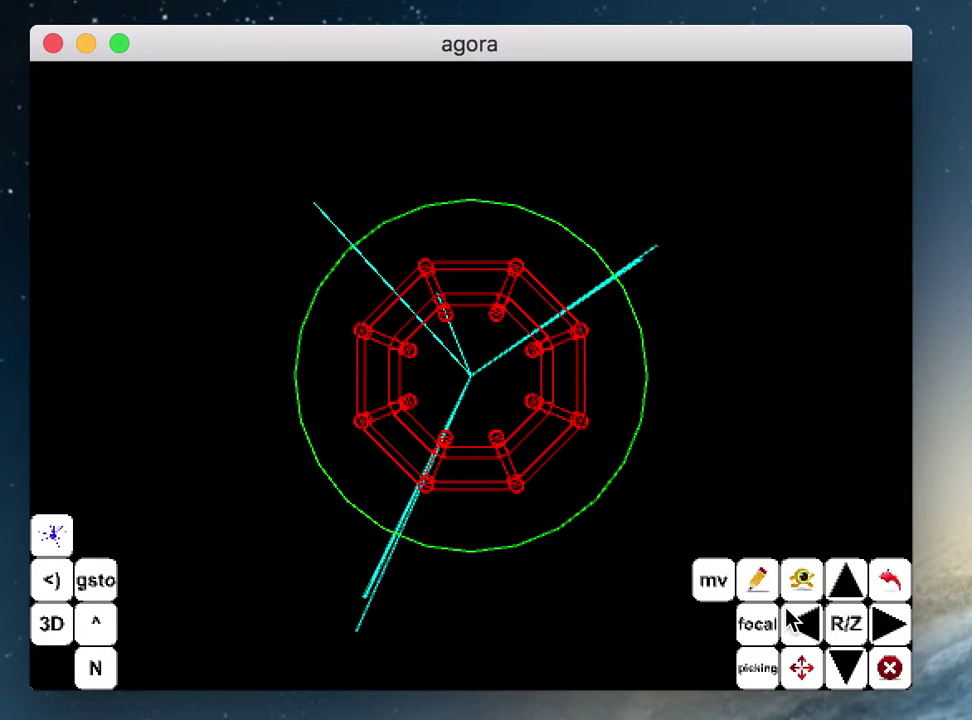
pyautogui.click(811, 686)
pyautogui.click(848, 582)
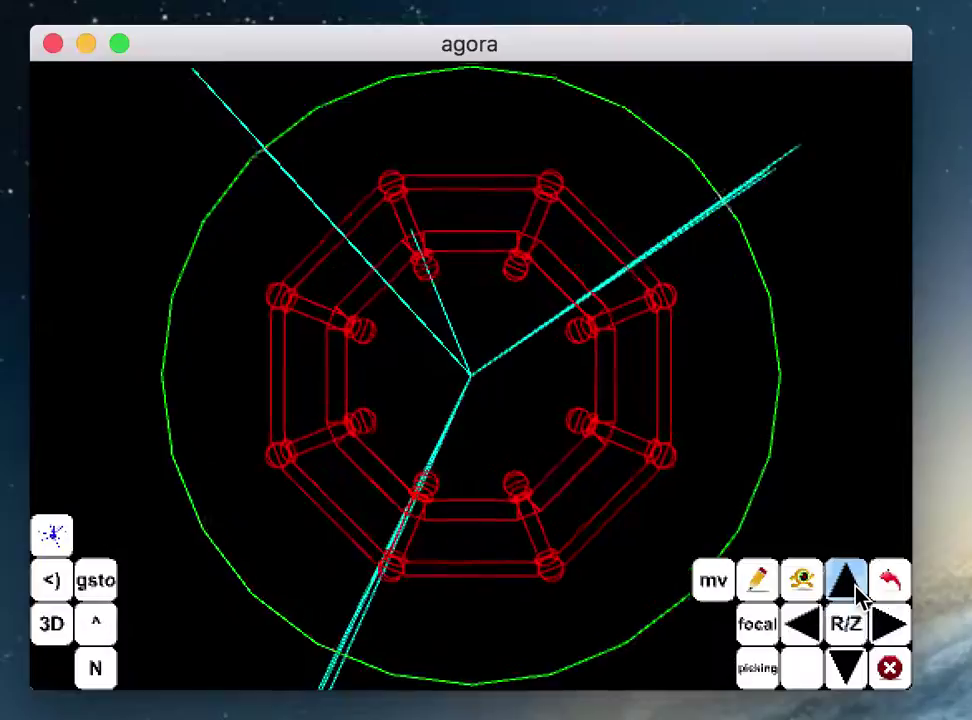
pyautogui.click(890, 626)
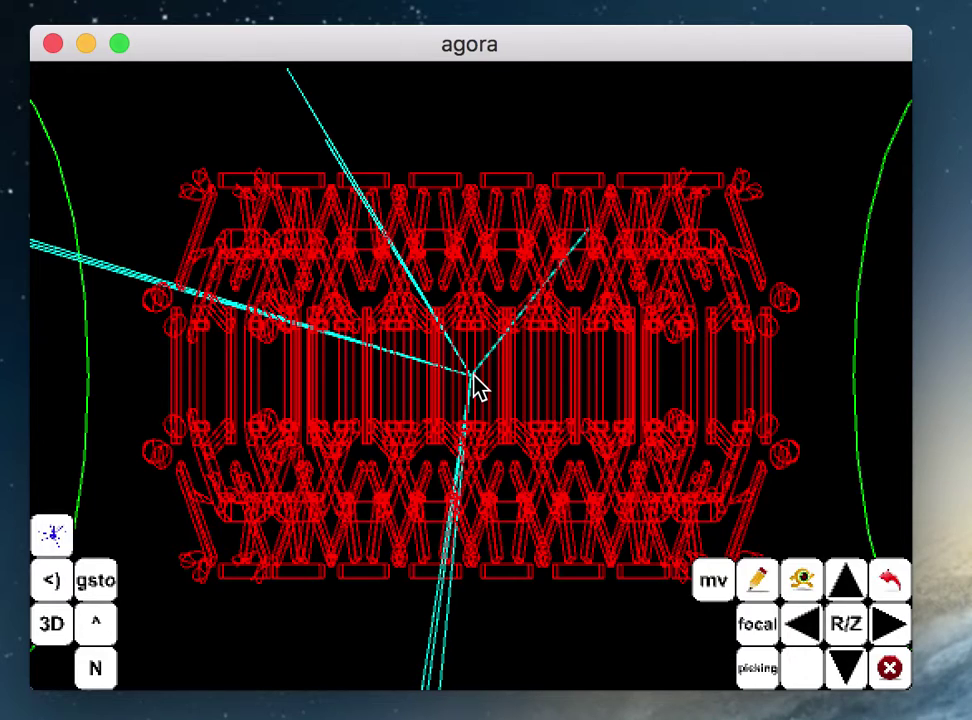
pyautogui.click(803, 626)
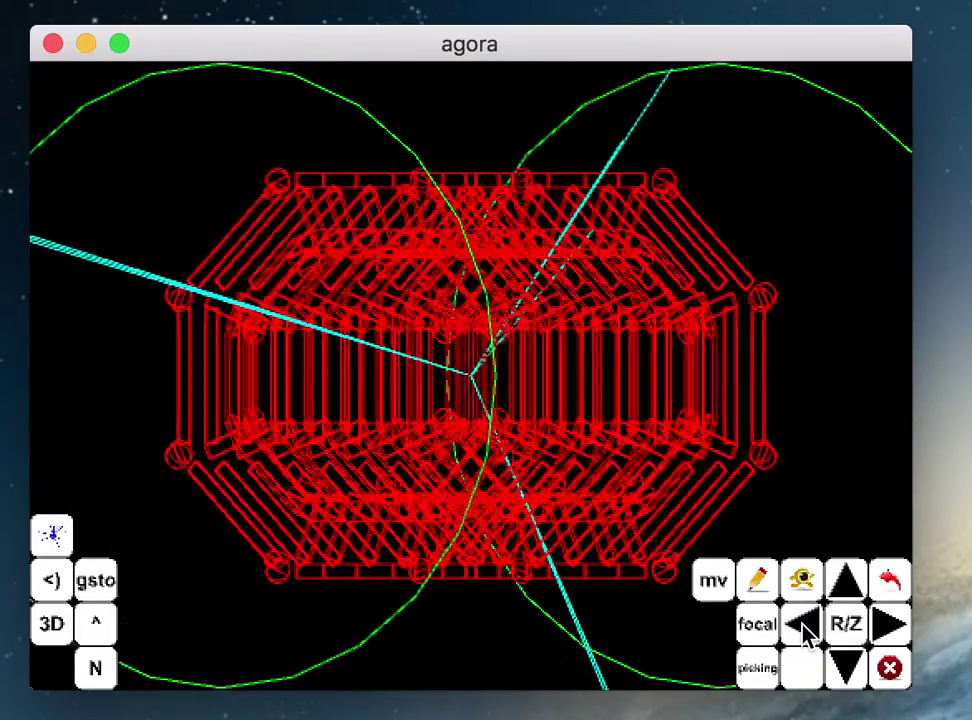
pyautogui.click(500, 680)
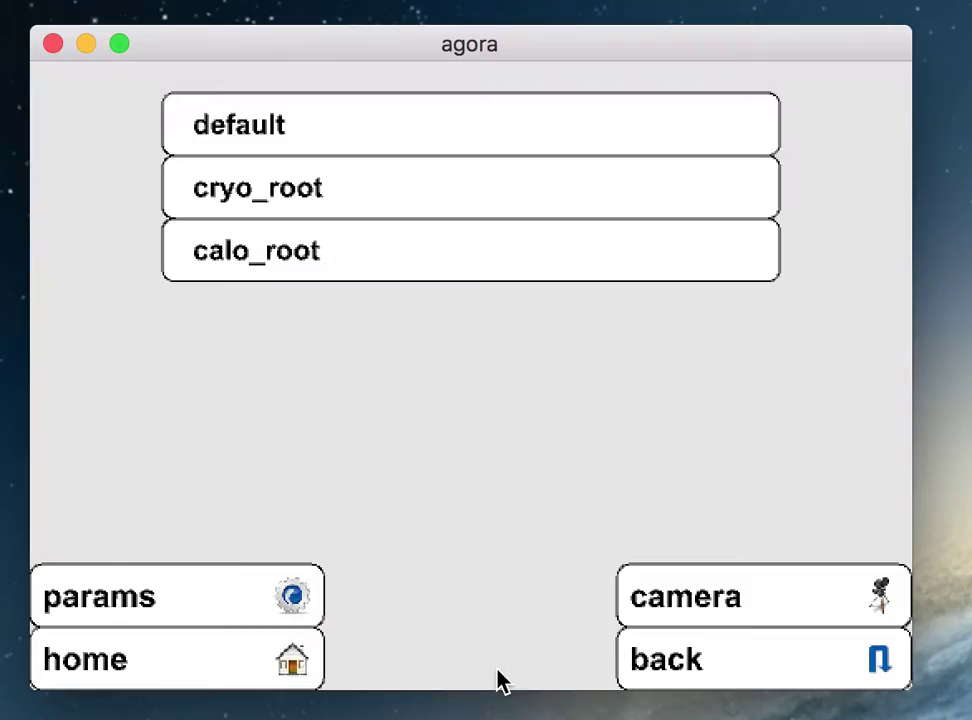
# Load the event file JiveXML_6381_00145.xml from the .xml files in the data folder of the known FTP site
pyautogui.click(202, 664)
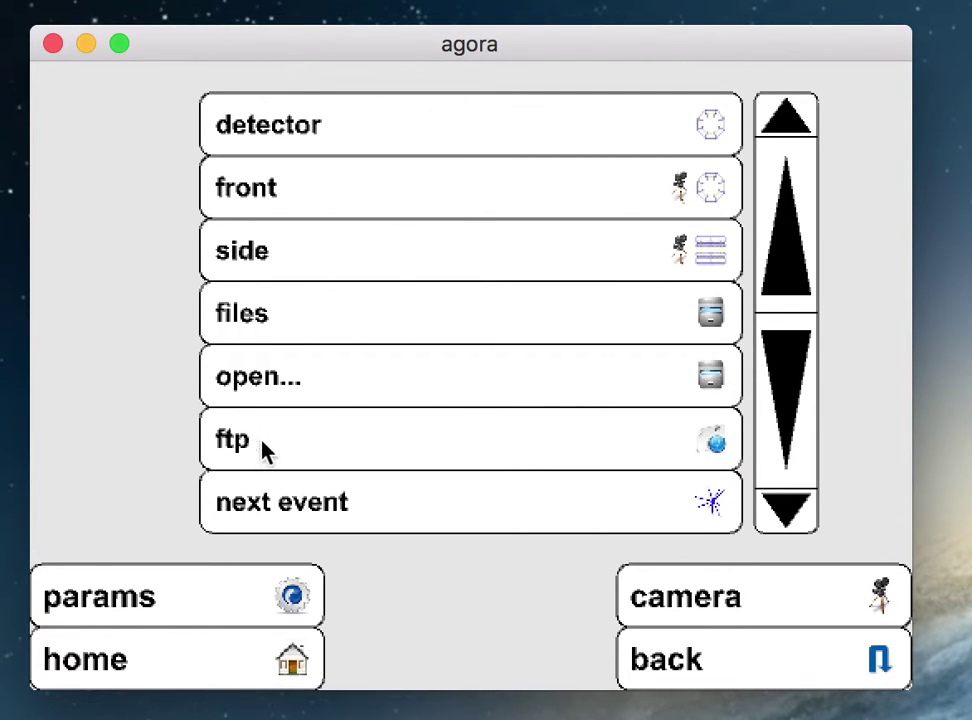
pyautogui.click(322, 440)
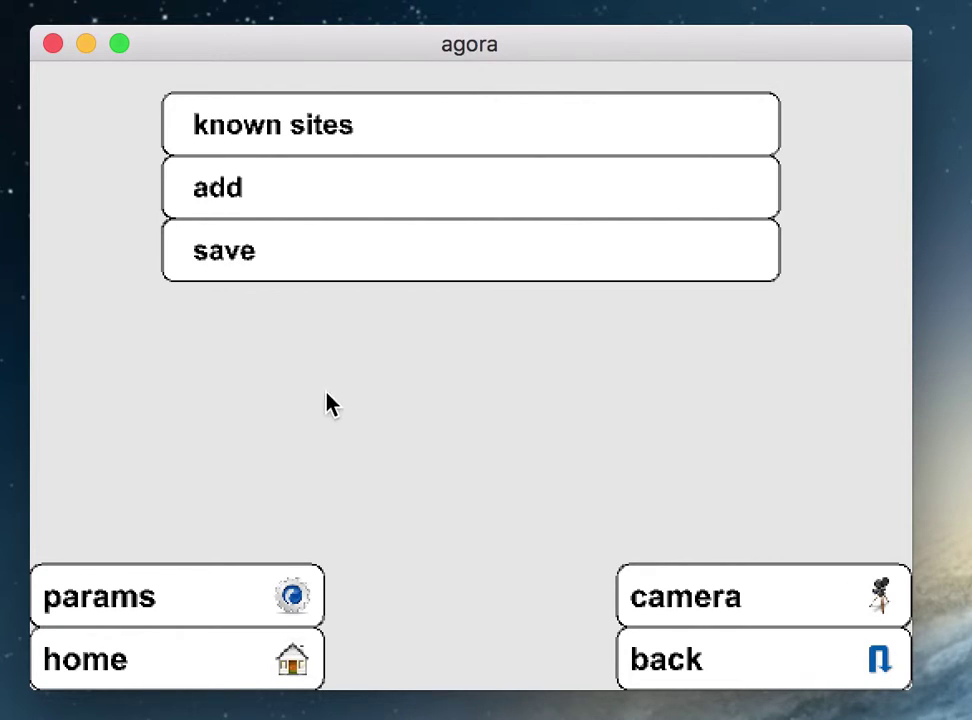
pyautogui.click(333, 128)
pyautogui.click(544, 132)
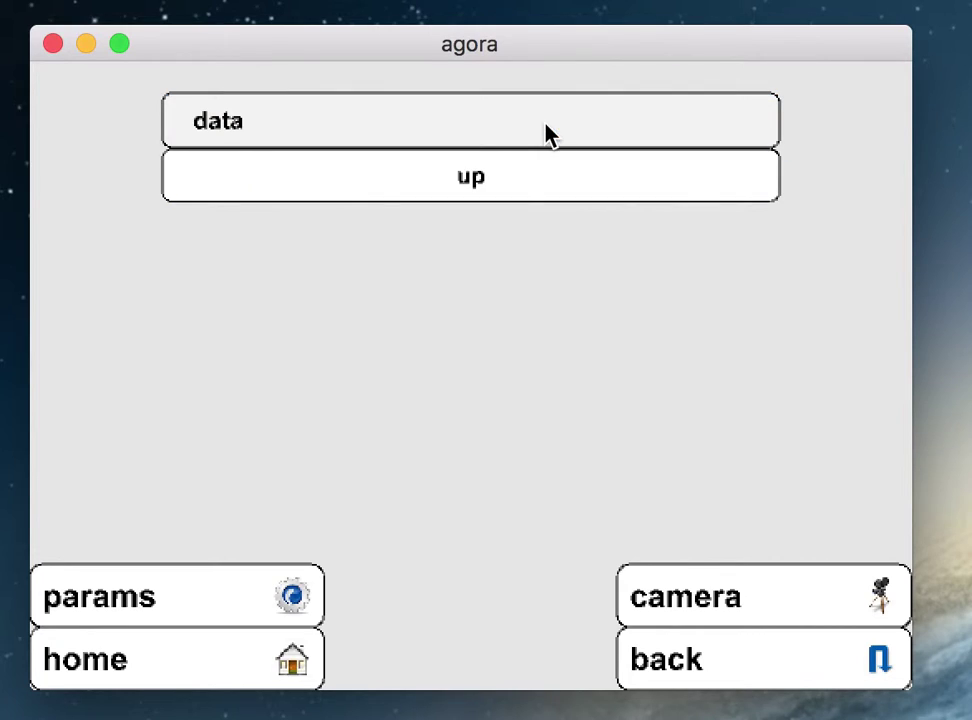
pyautogui.click(380, 126)
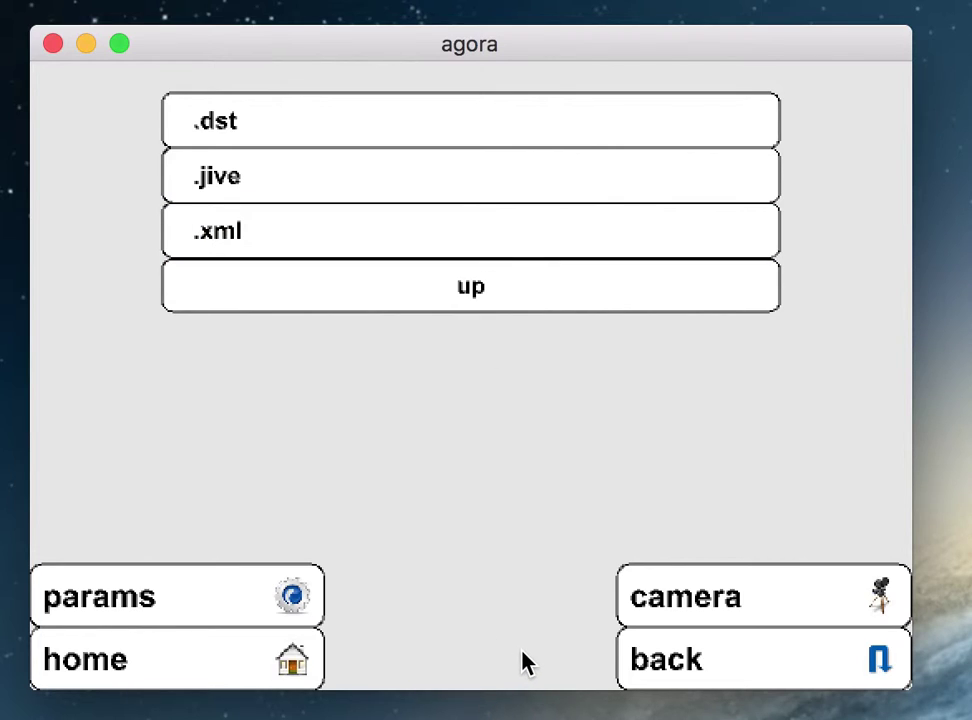
pyautogui.click(750, 458)
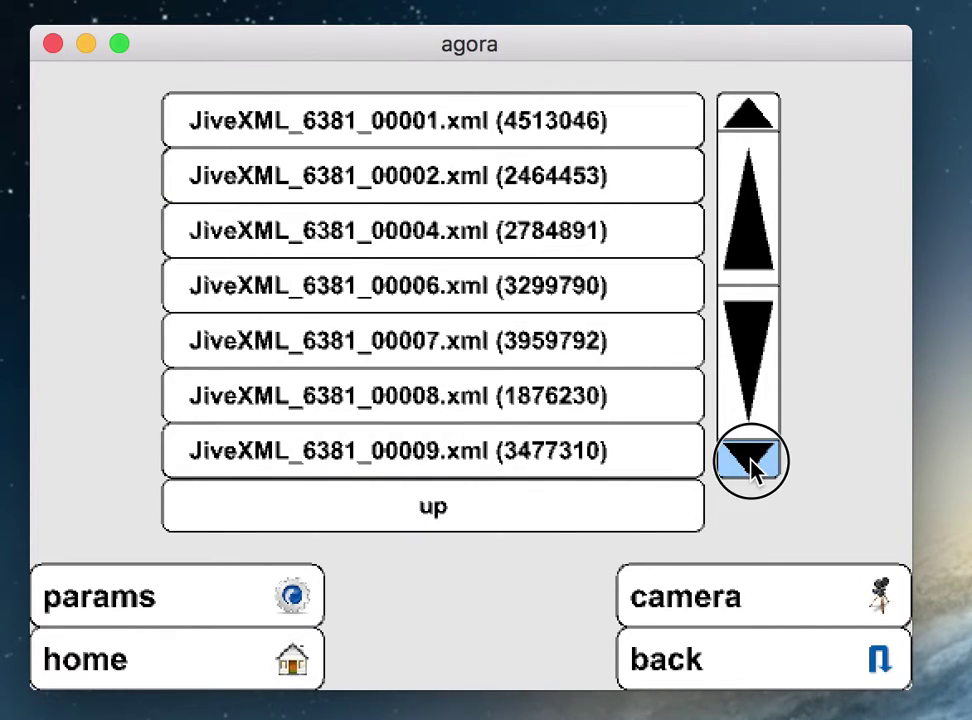
pyautogui.click(418, 341)
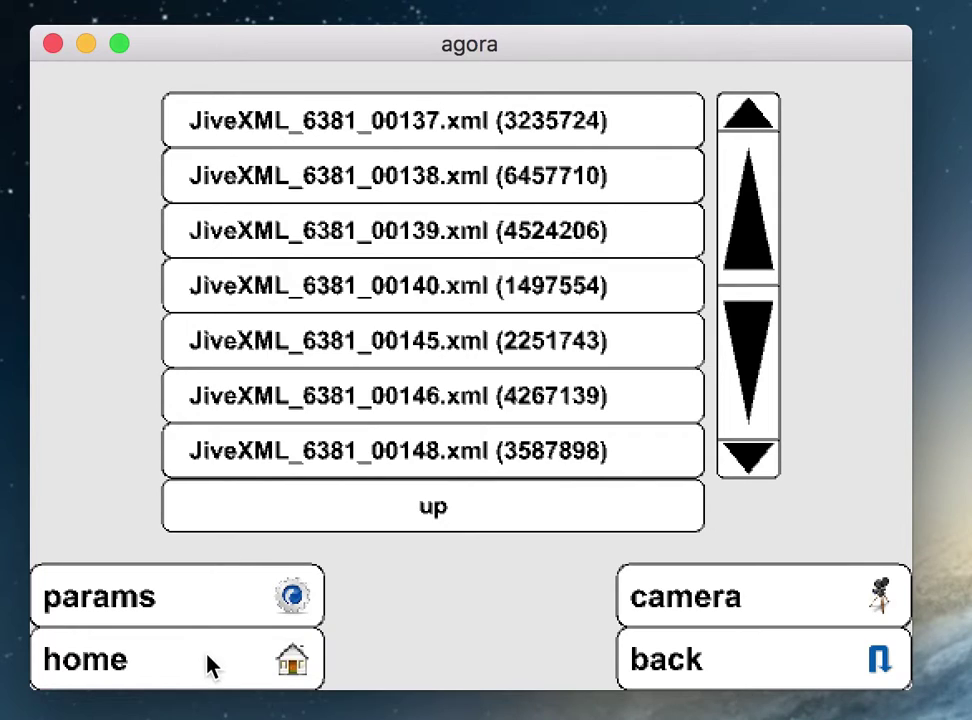
# Export the current scene as out.jpg
pyautogui.click(195, 685)
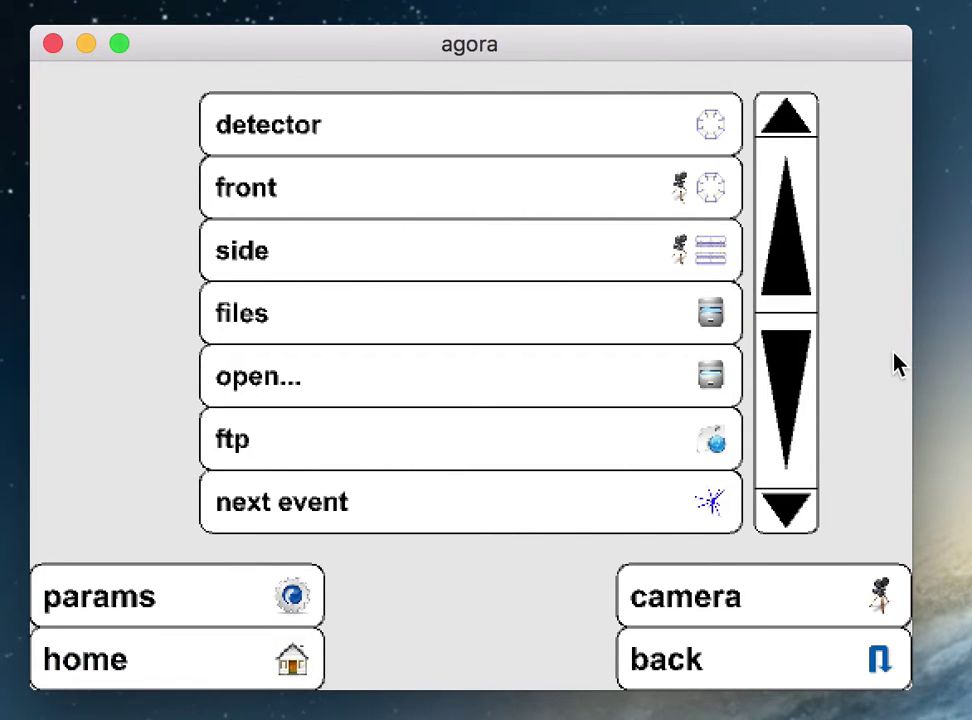
pyautogui.click(798, 462)
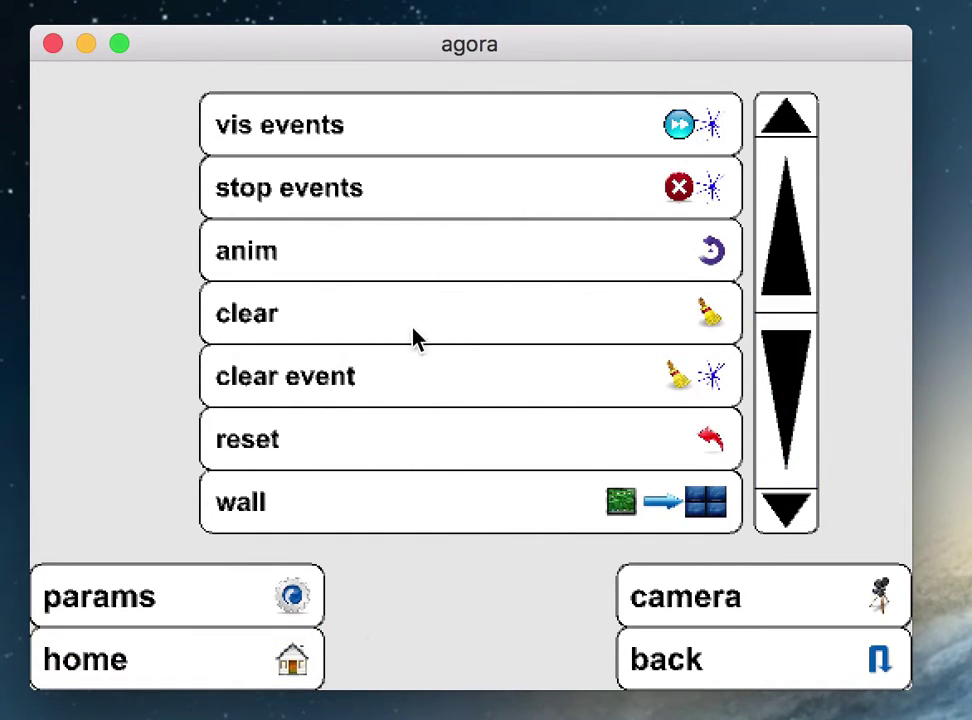
pyautogui.click(803, 420)
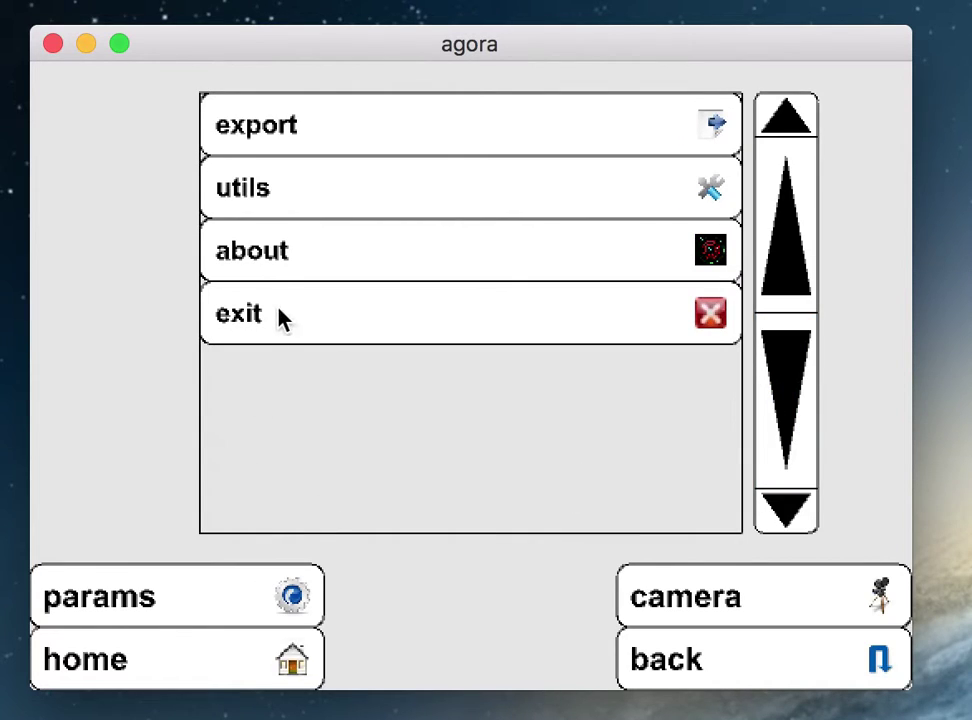
pyautogui.click(481, 140)
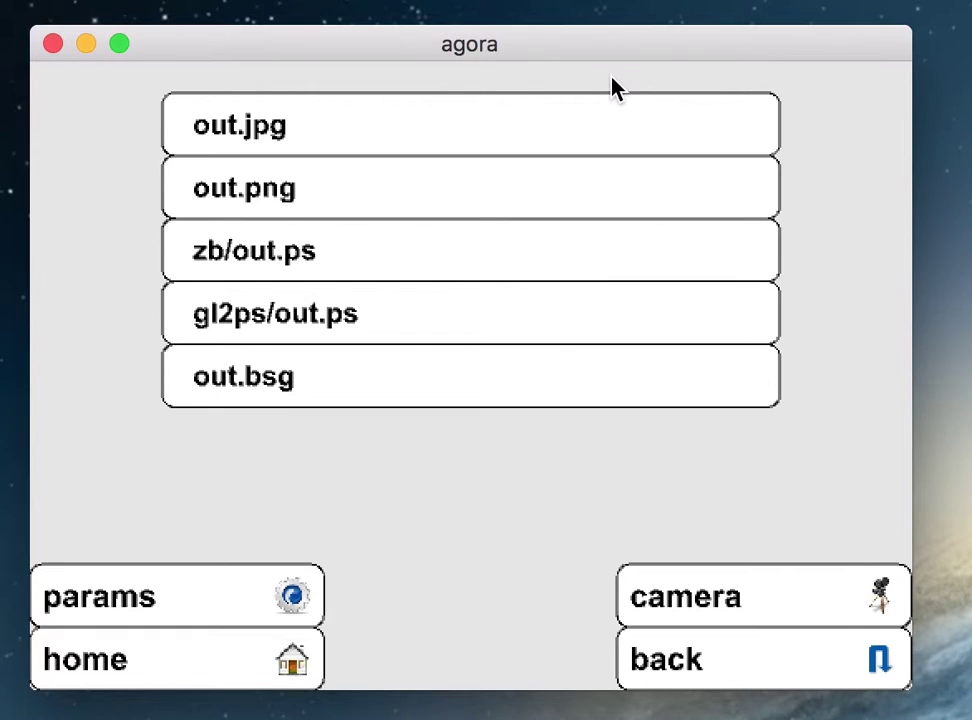
pyautogui.click(268, 126)
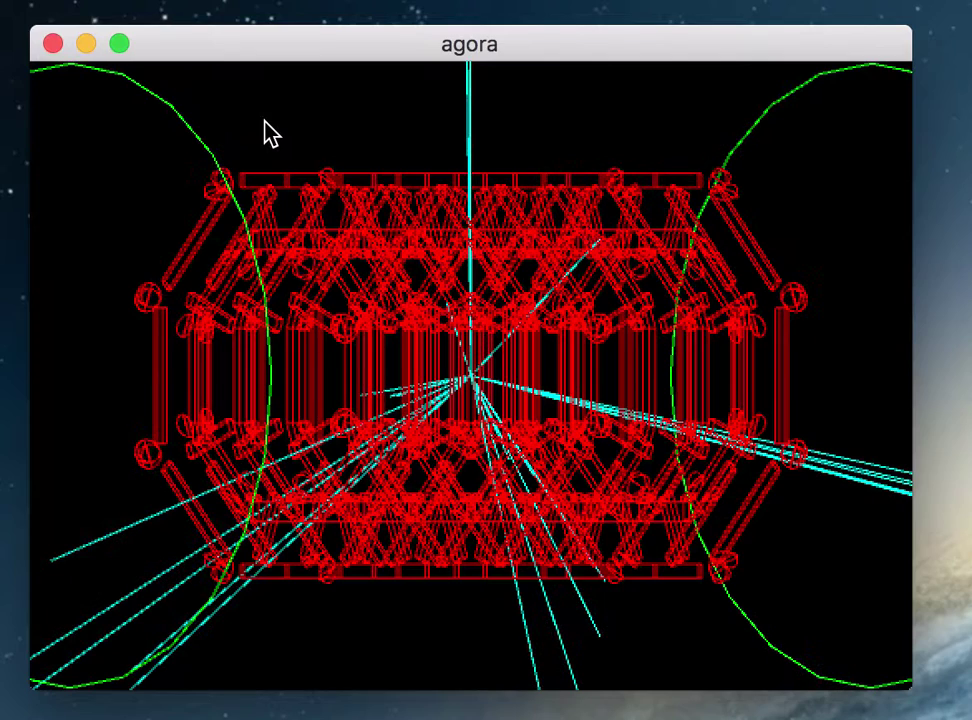
pyautogui.click(474, 679)
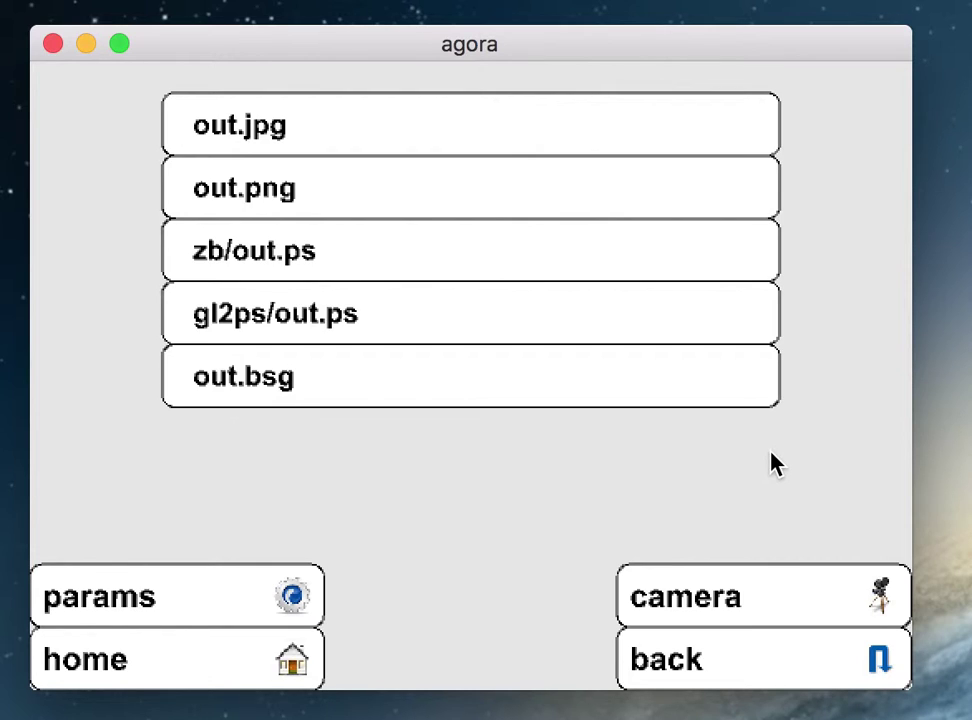
# Return to the home menu and show the detector from the front view and from the side view
pyautogui.click(115, 672)
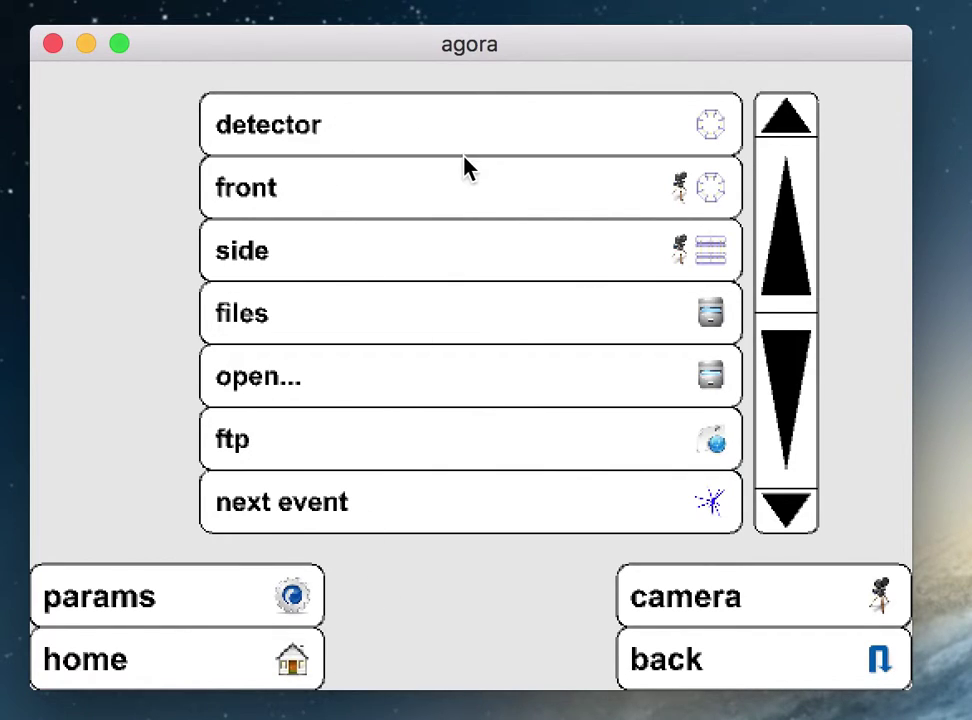
pyautogui.click(470, 197)
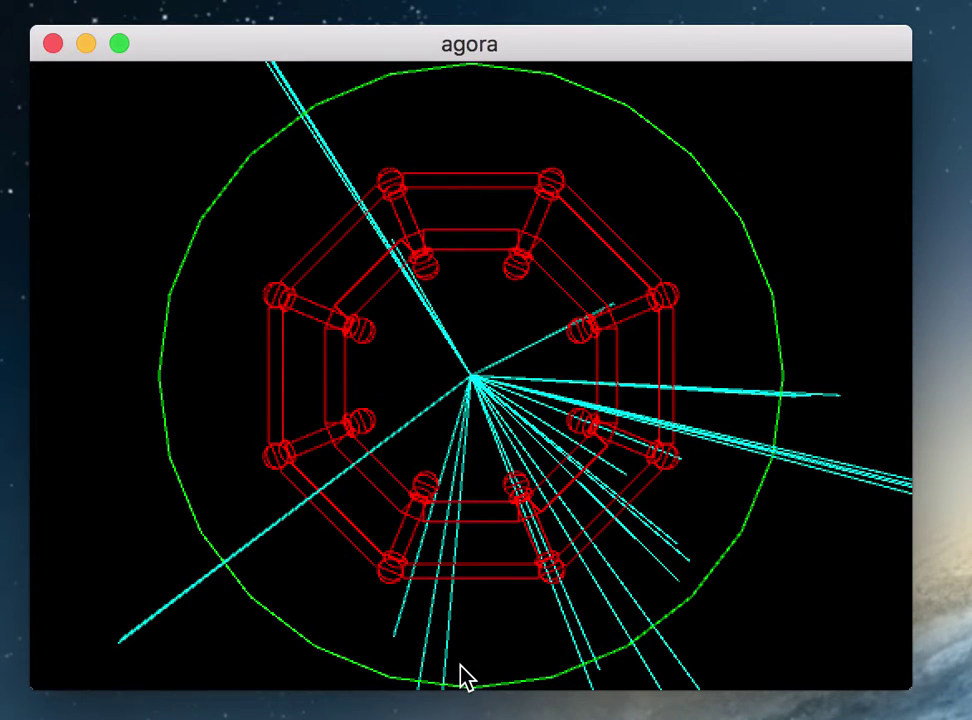
pyautogui.click(427, 189)
pyautogui.click(427, 255)
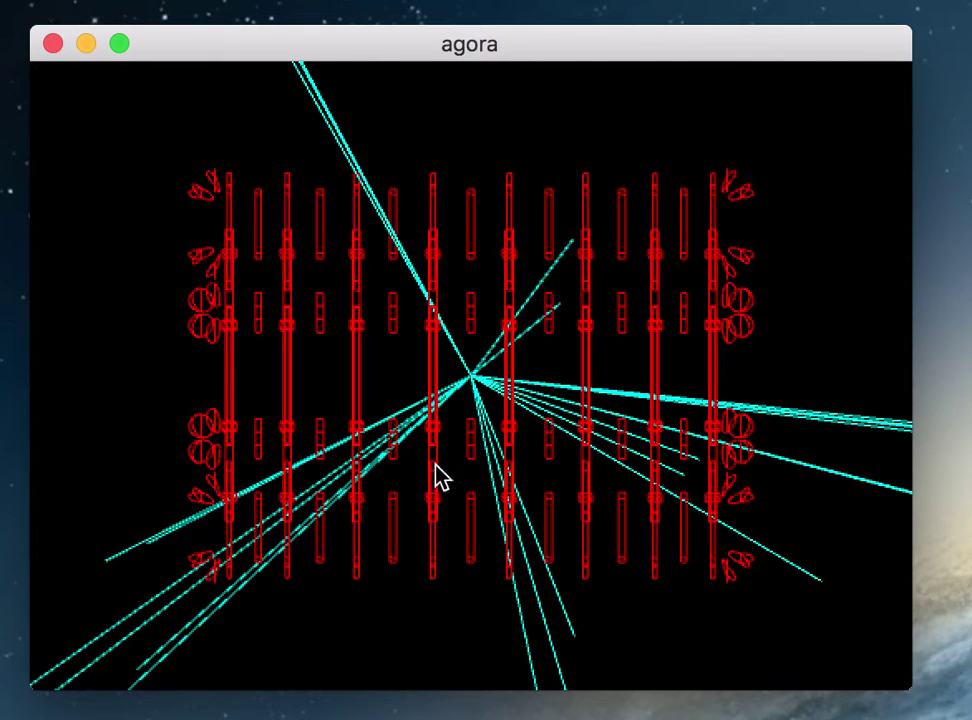
pyautogui.click(470, 670)
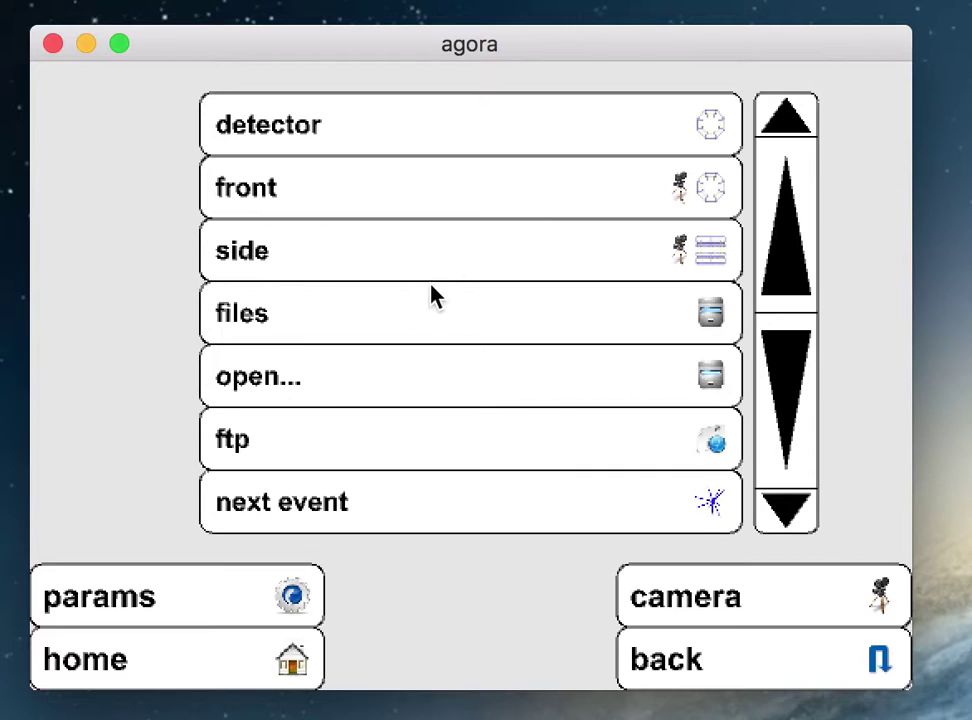
pyautogui.click(803, 432)
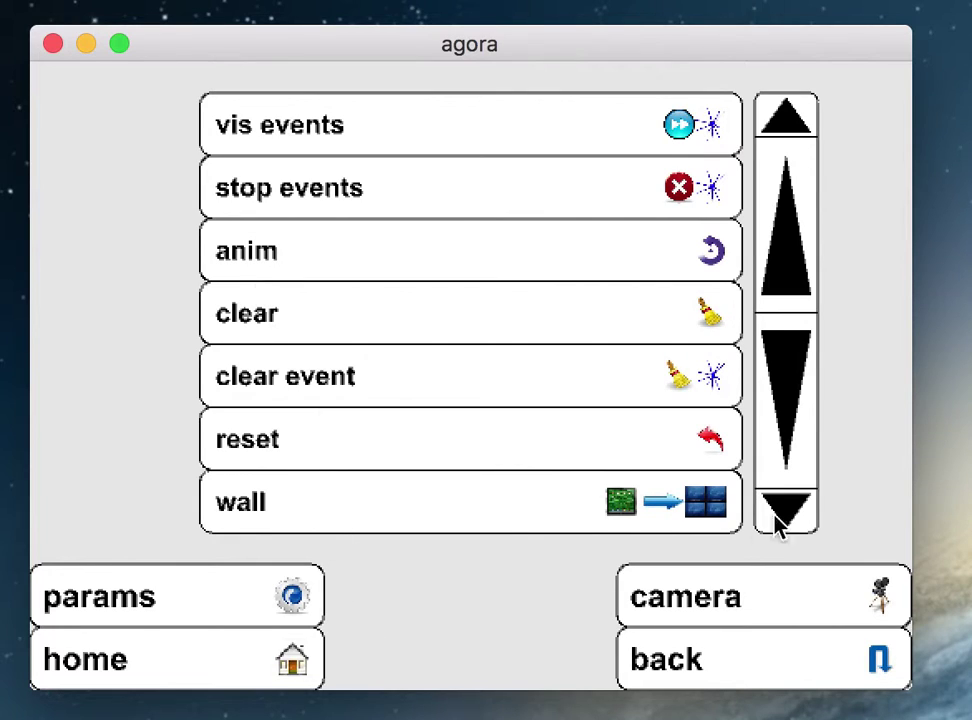
pyautogui.click(797, 435)
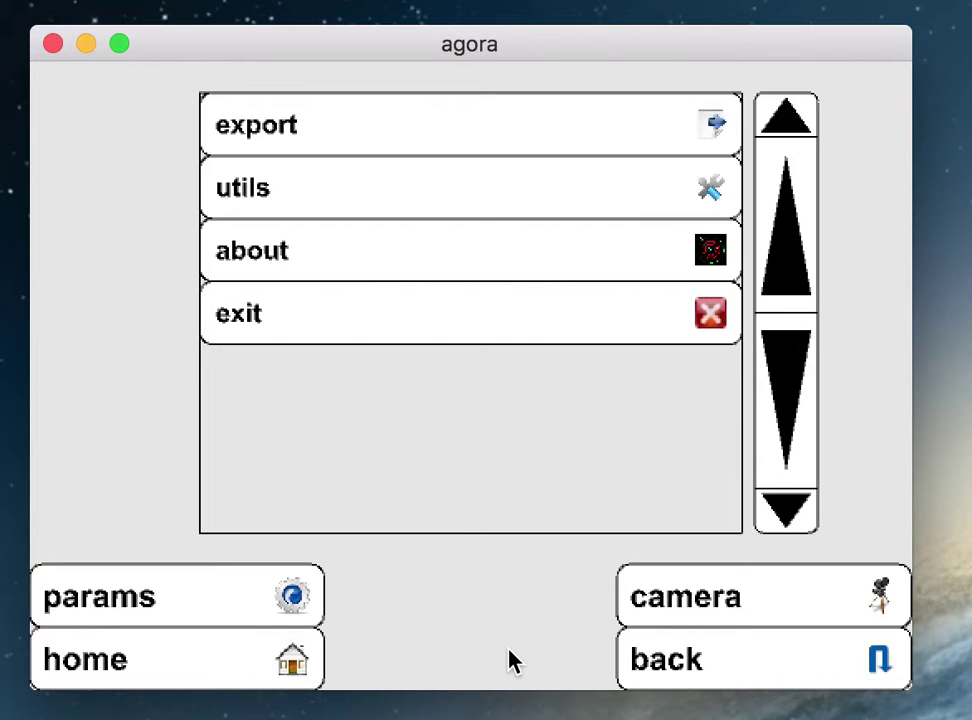
pyautogui.click(118, 668)
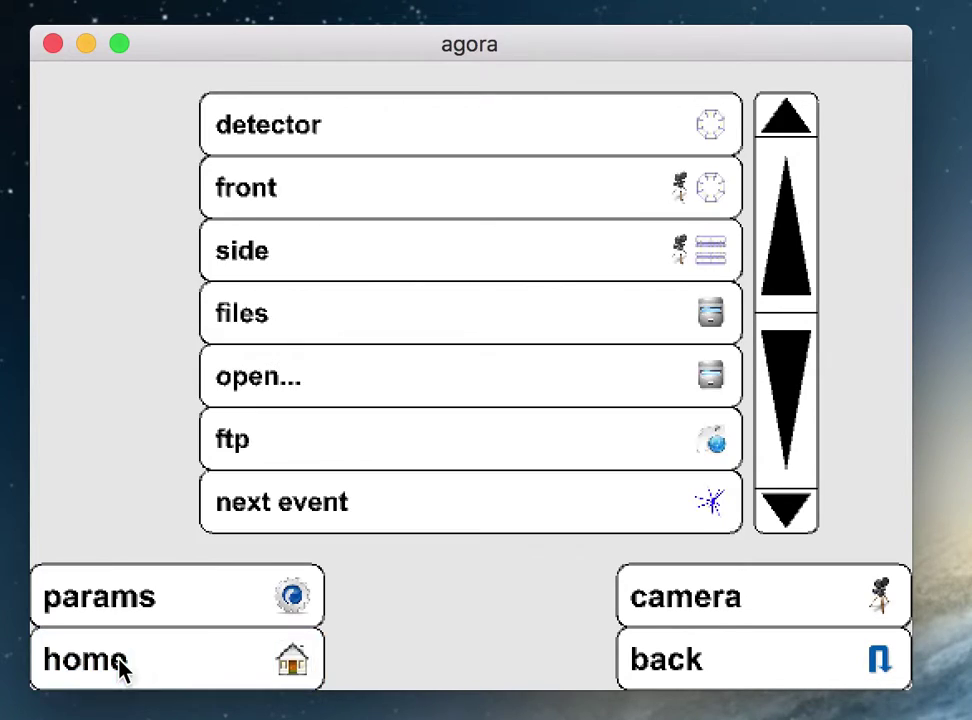
# Load the file su4small.dst from the .dst files in the local Resources folder and return to the home menu
pyautogui.click(445, 319)
pyautogui.click(284, 122)
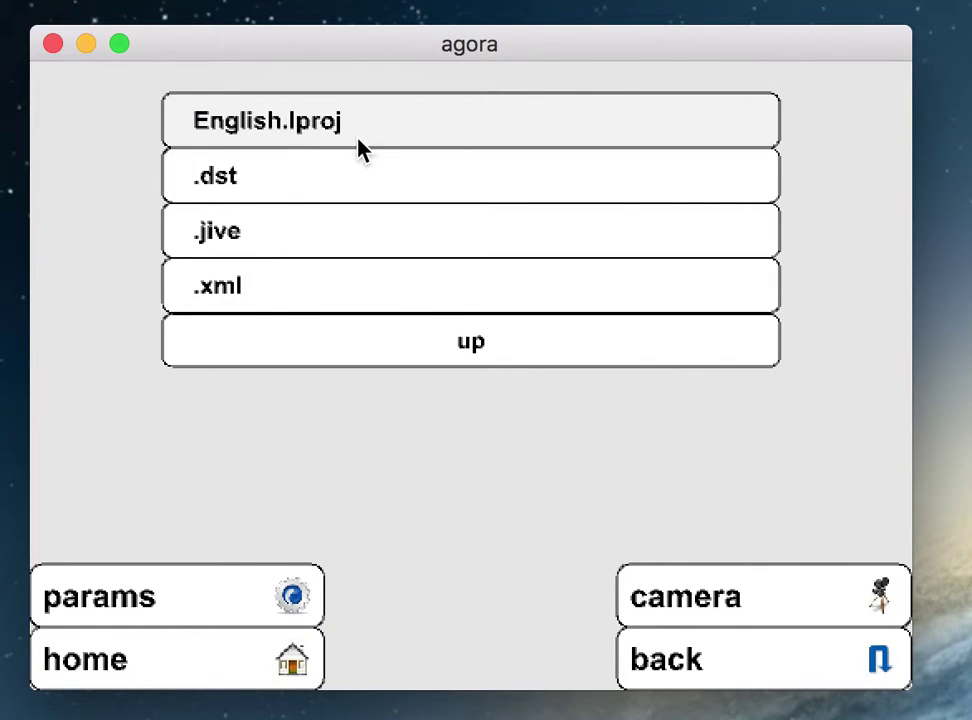
pyautogui.click(293, 180)
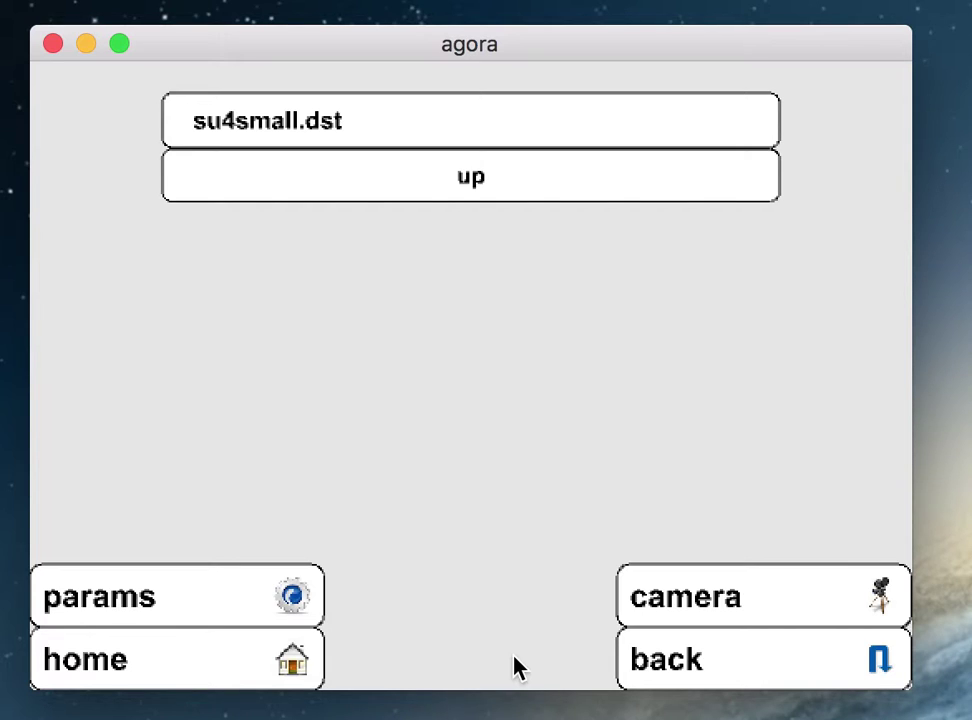
pyautogui.click(289, 137)
pyautogui.click(455, 662)
pyautogui.click(210, 675)
# Bring up the camera controls and step through the su4small.dst events up to event index 10
pyautogui.click(712, 603)
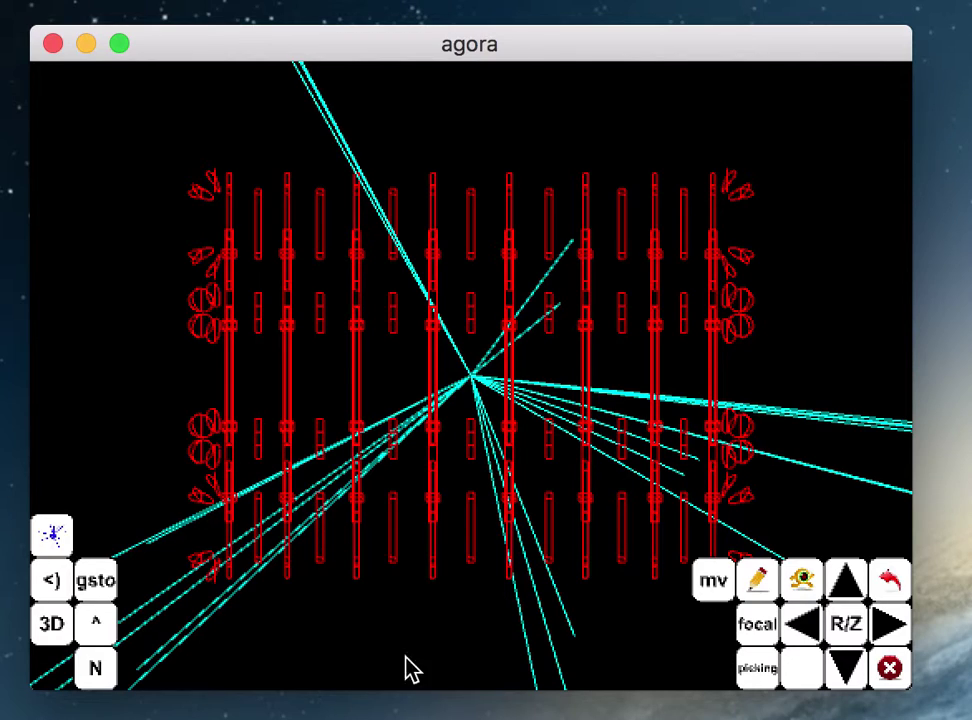
pyautogui.click(57, 542)
pyautogui.click(58, 543)
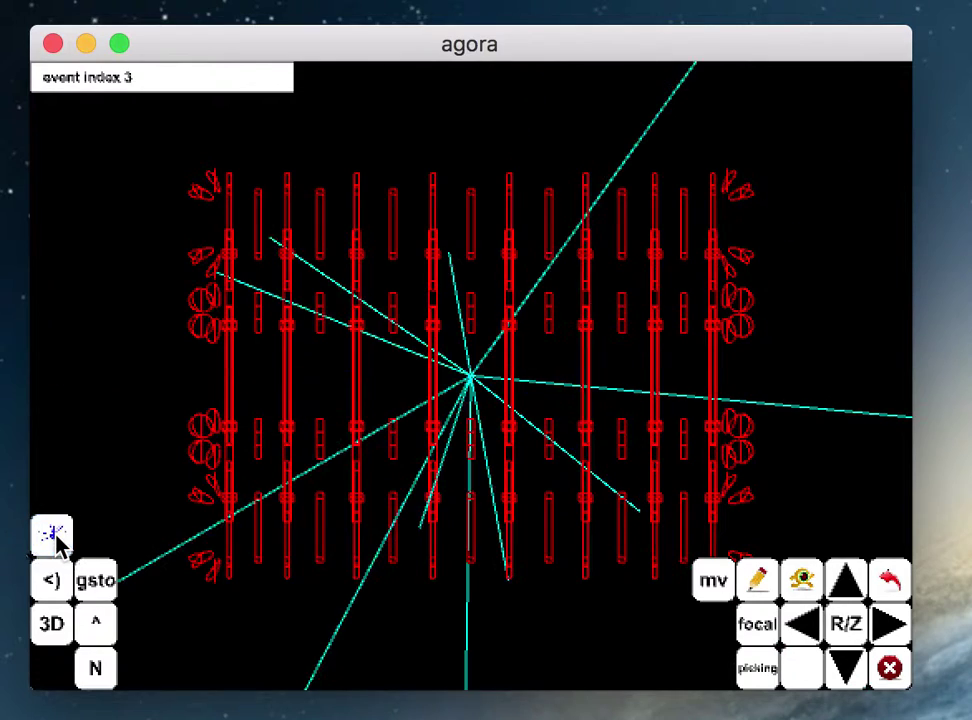
pyautogui.click(57, 540)
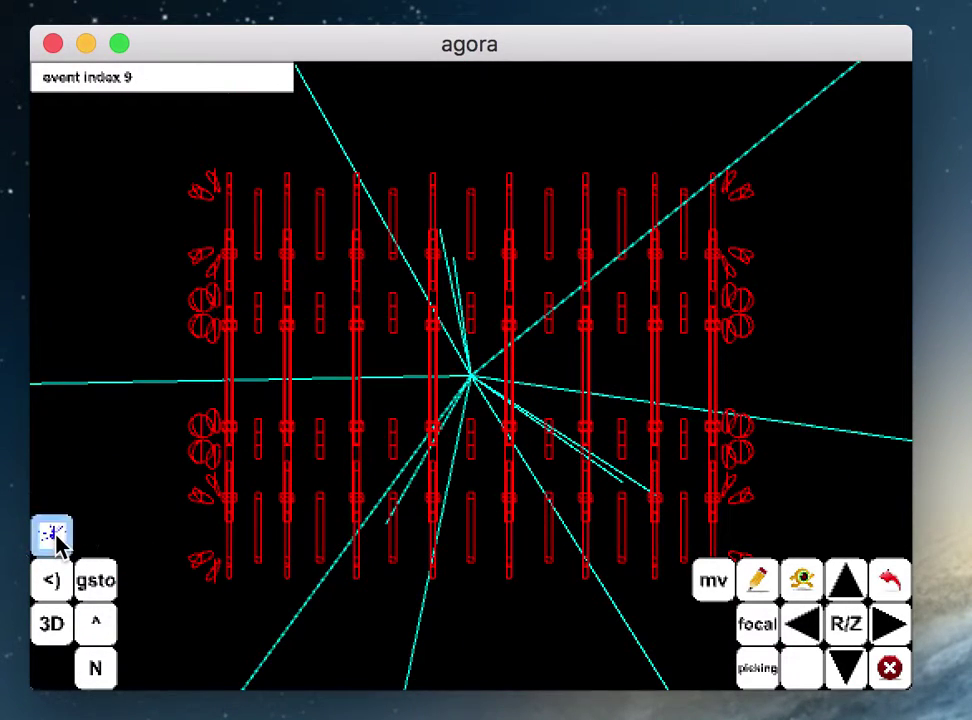
pyautogui.click(58, 535)
# Run vis events from event 11 for 100 events, with eof->bof false and a next event sleep of 0 msec
pyautogui.click(469, 648)
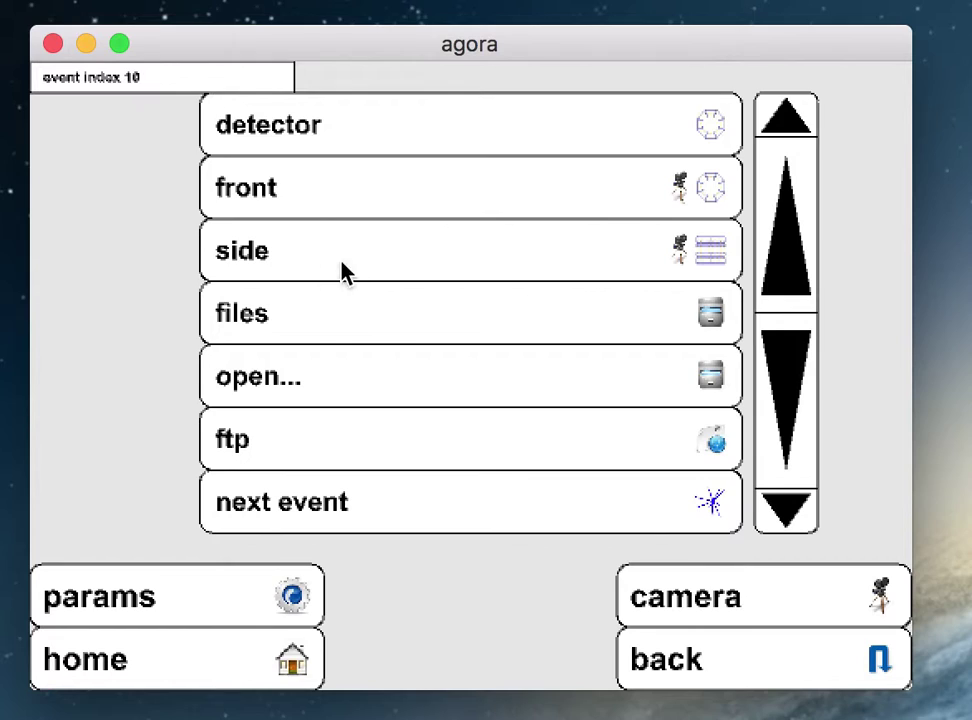
pyautogui.click(792, 462)
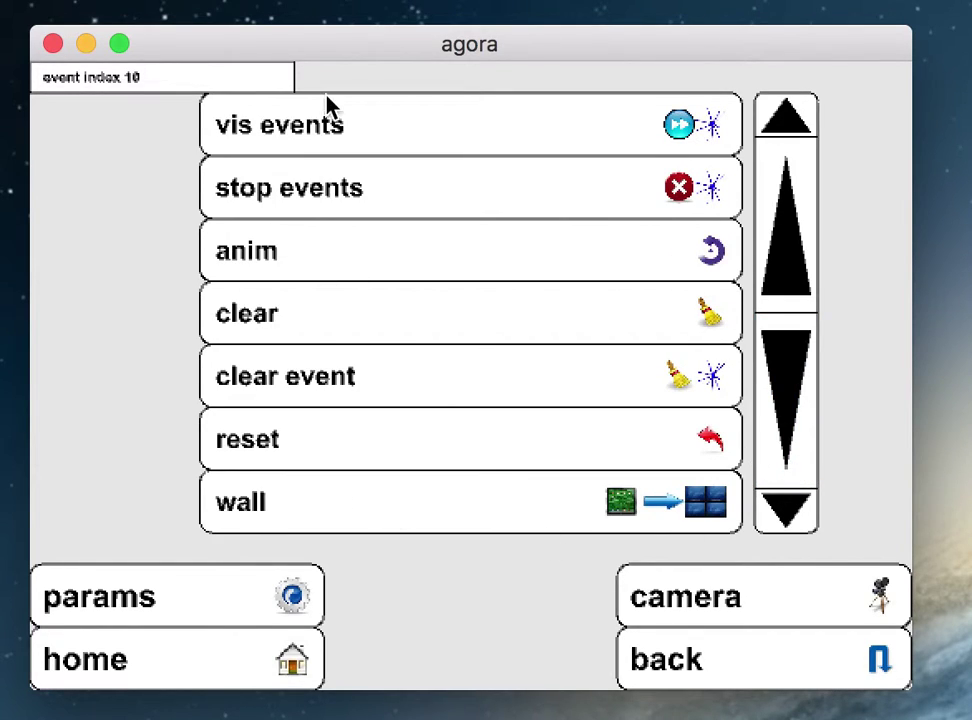
pyautogui.click(332, 123)
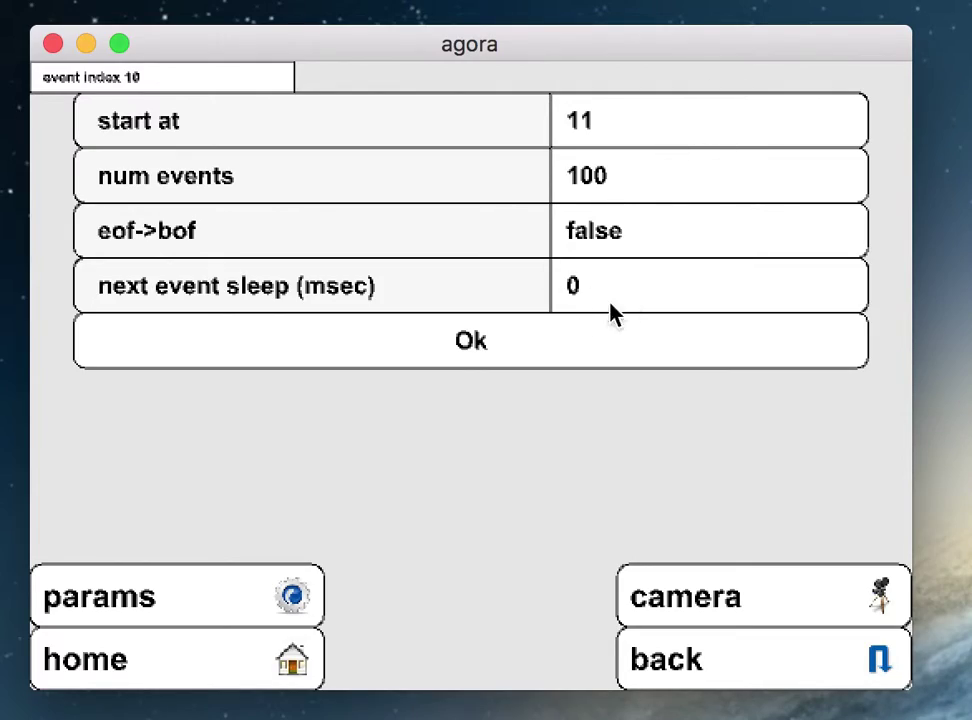
pyautogui.click(618, 342)
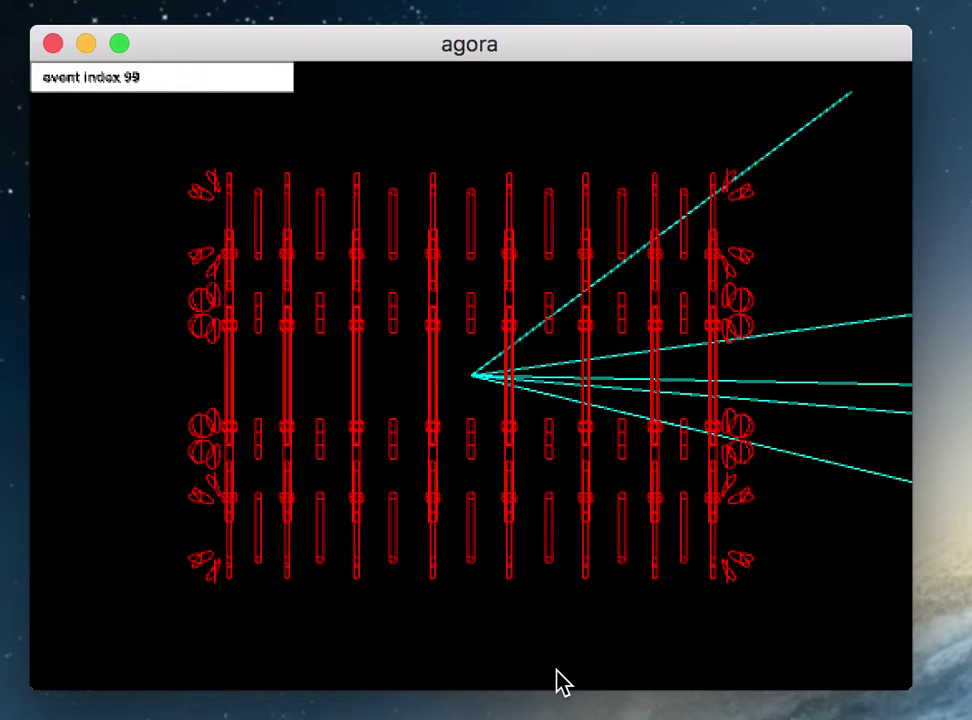
pyautogui.click(562, 683)
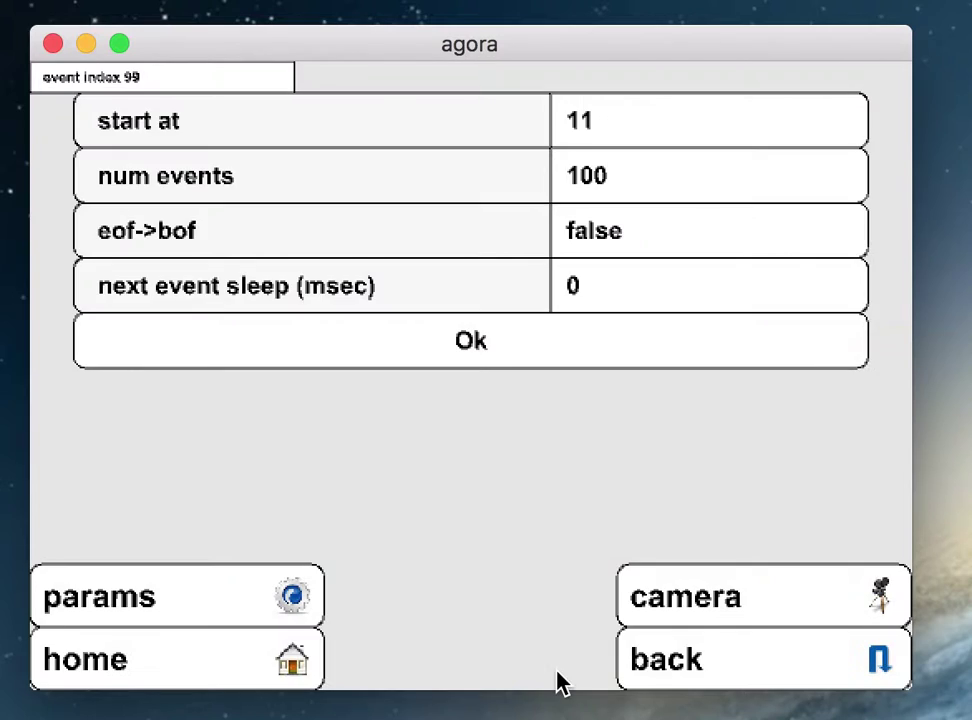
# Return to the home menu and exit the application
pyautogui.click(147, 673)
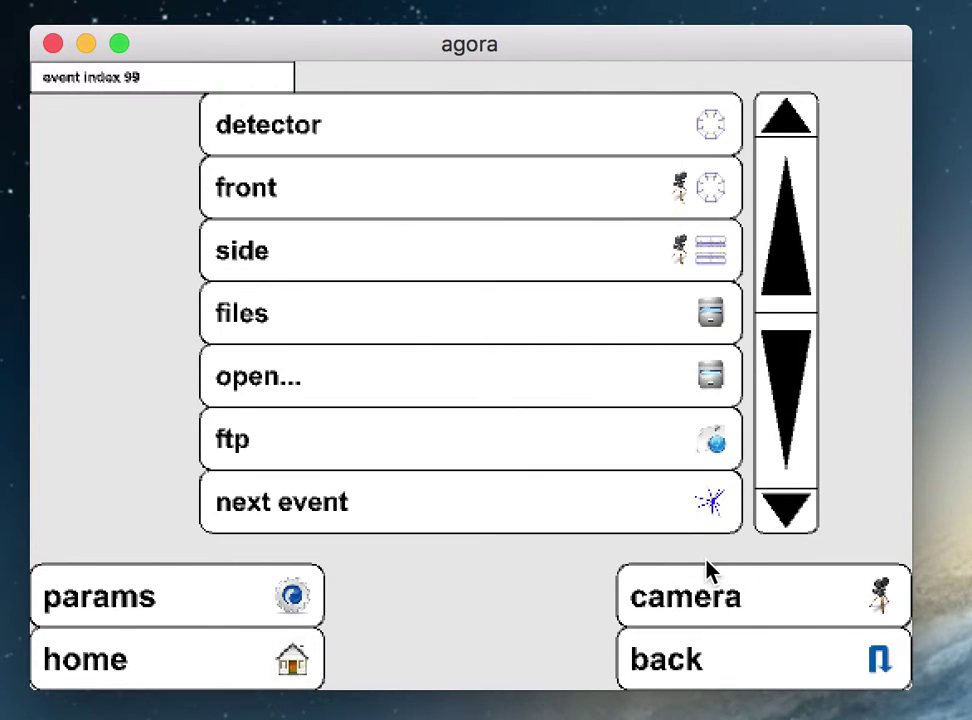
pyautogui.click(792, 512)
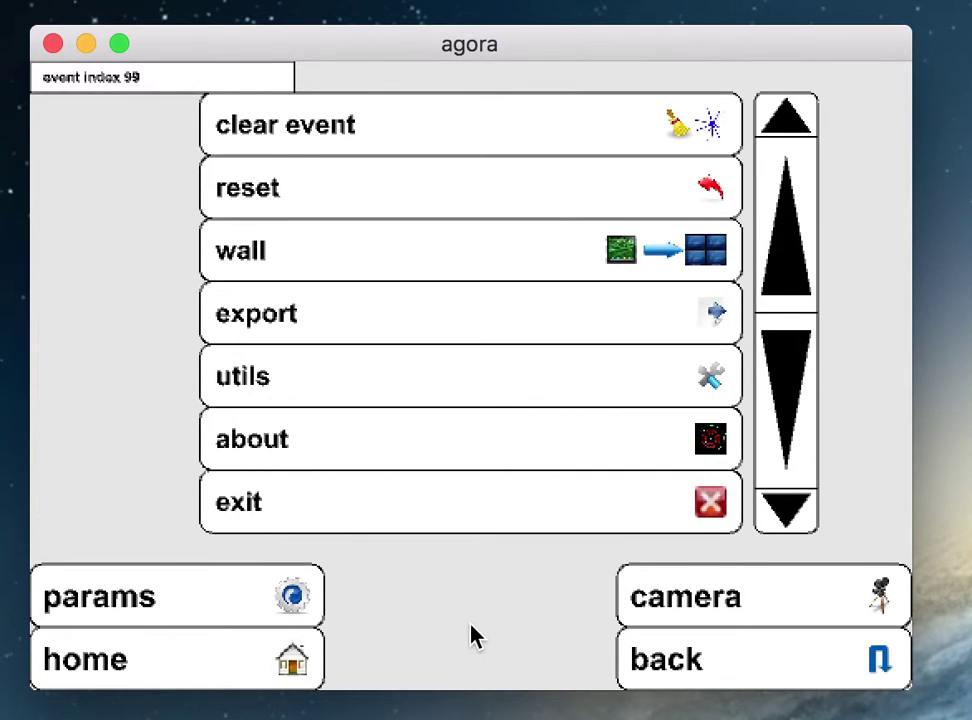
pyautogui.click(541, 517)
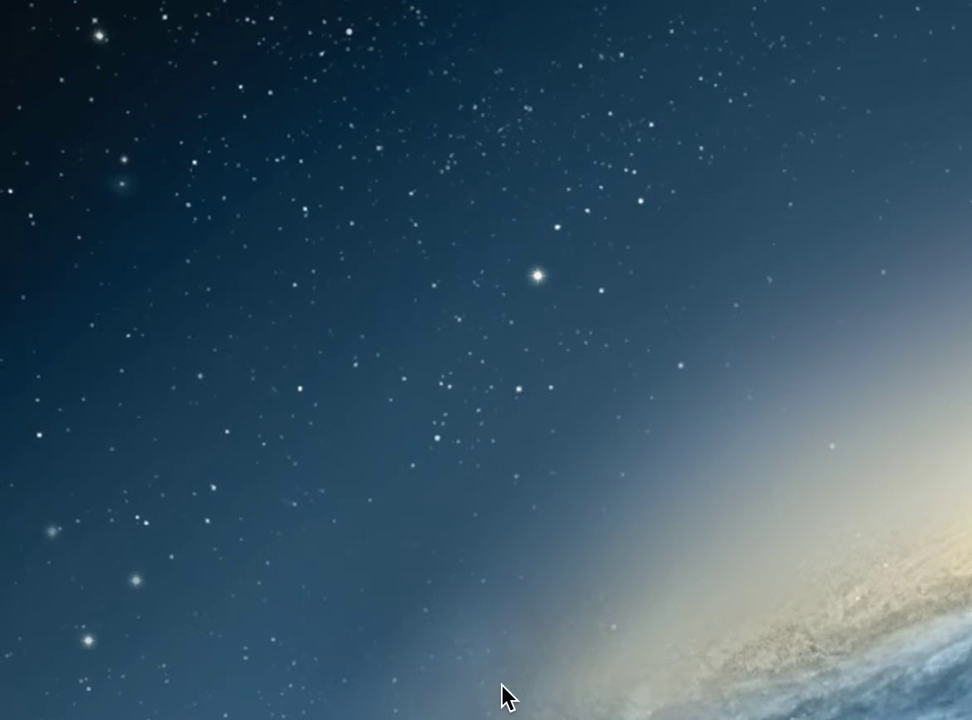